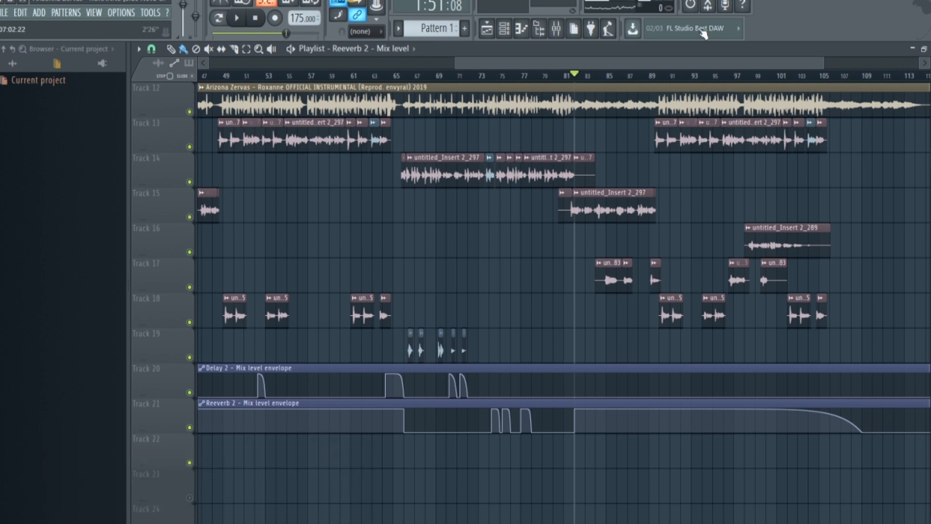
# Set a playback time selection from about bar 82 to bar 89 in the playlist.
pyautogui.click(558, 31)
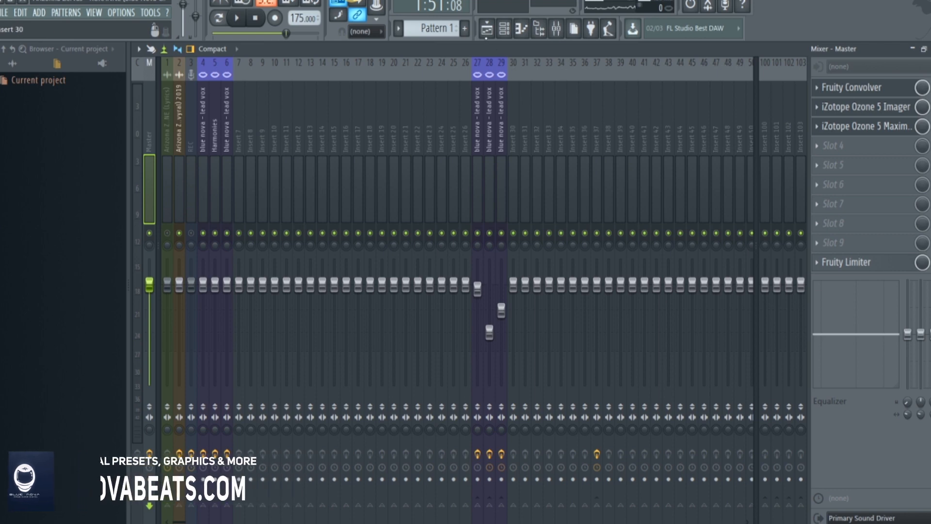
pyautogui.click(487, 31)
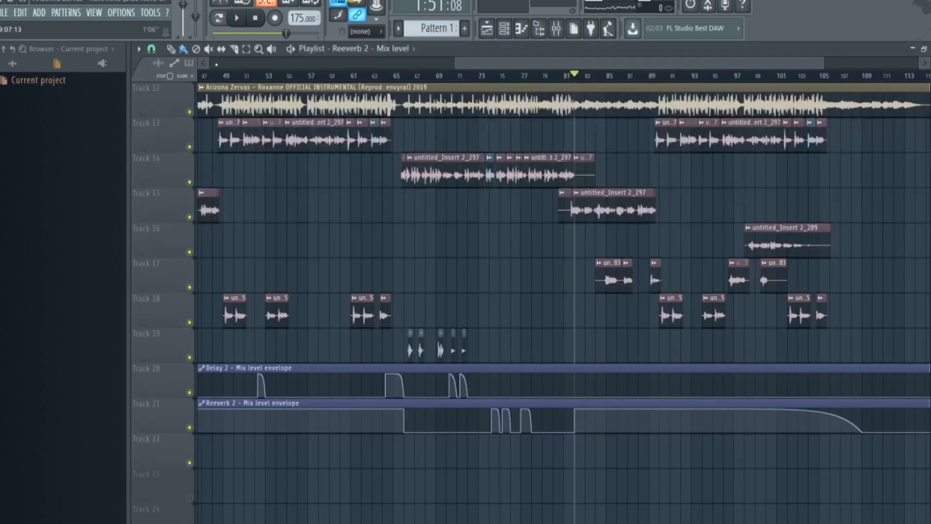
pyautogui.click(247, 48)
pyautogui.moveTo(572, 78); pyautogui.dragTo(650, 114)
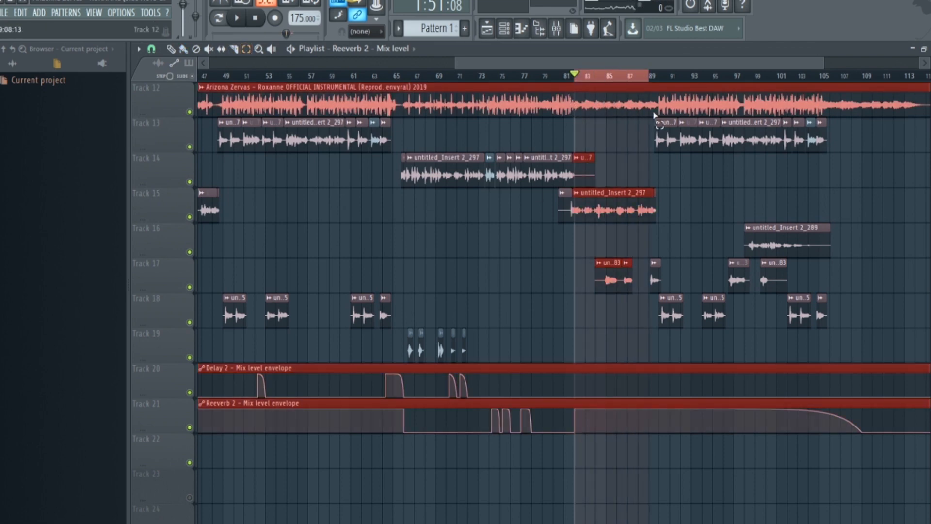
# Solo the lead vox on mixer track 4 and play the selected section.
pyautogui.click(557, 28)
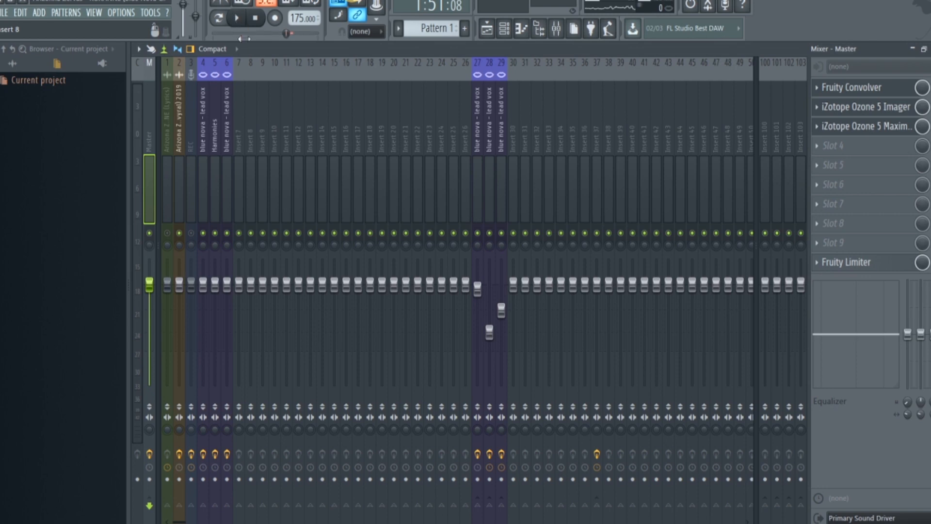
pyautogui.rightClick(203, 234)
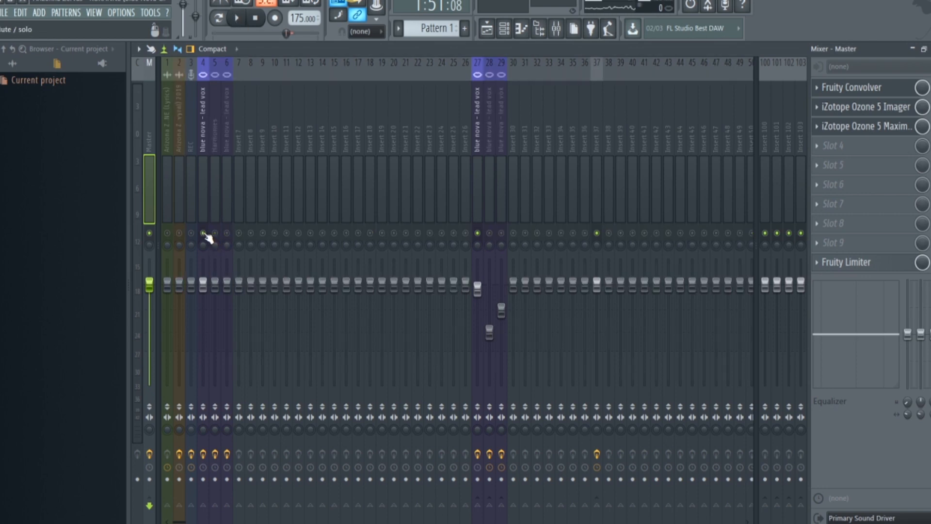
pyautogui.click(237, 20)
# Examine the mixer routing of lead vox track 4 into track 27 and on to Insert 37, including the Harmonies track.
pyautogui.click(478, 125)
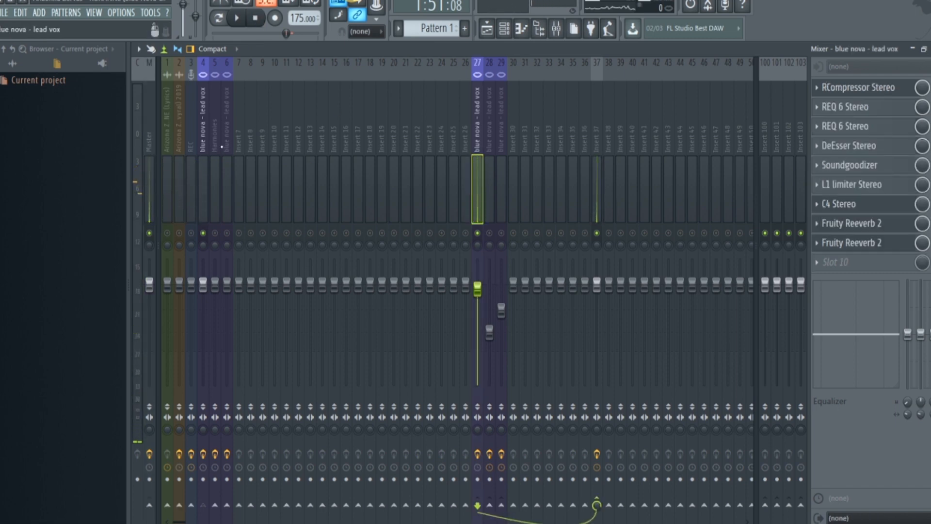
pyautogui.click(209, 123)
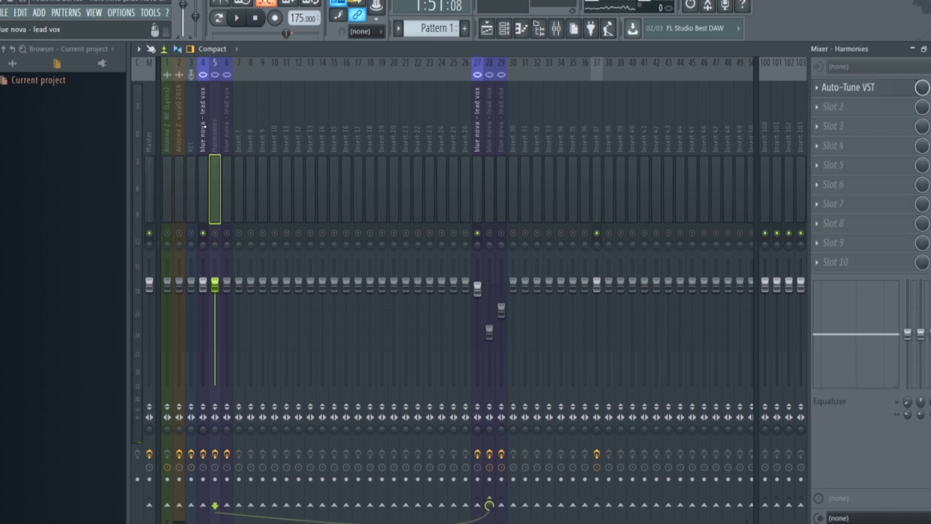
pyautogui.click(204, 126)
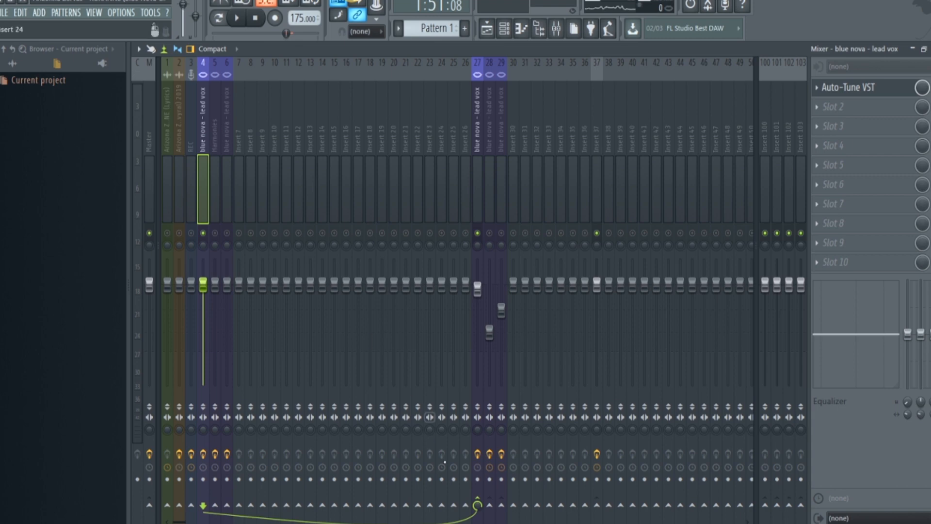
pyautogui.rightClick(489, 505)
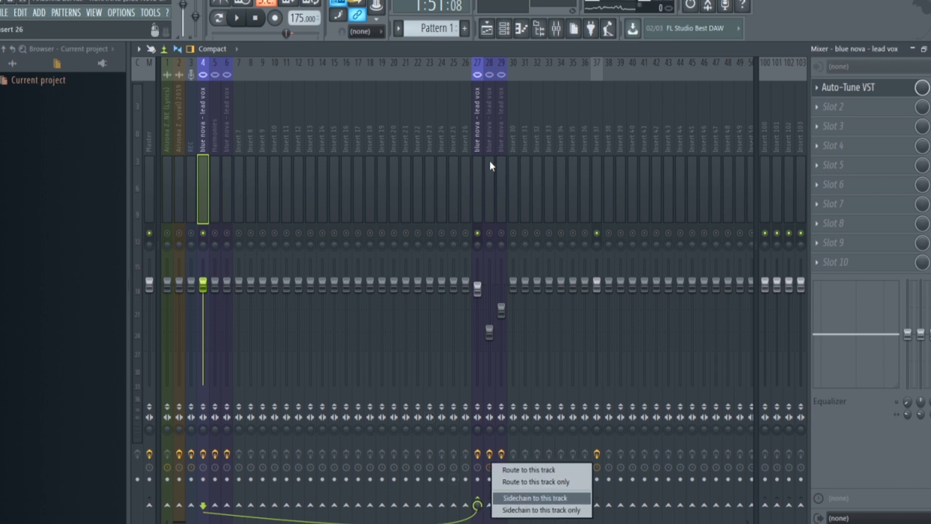
pyautogui.click(479, 133)
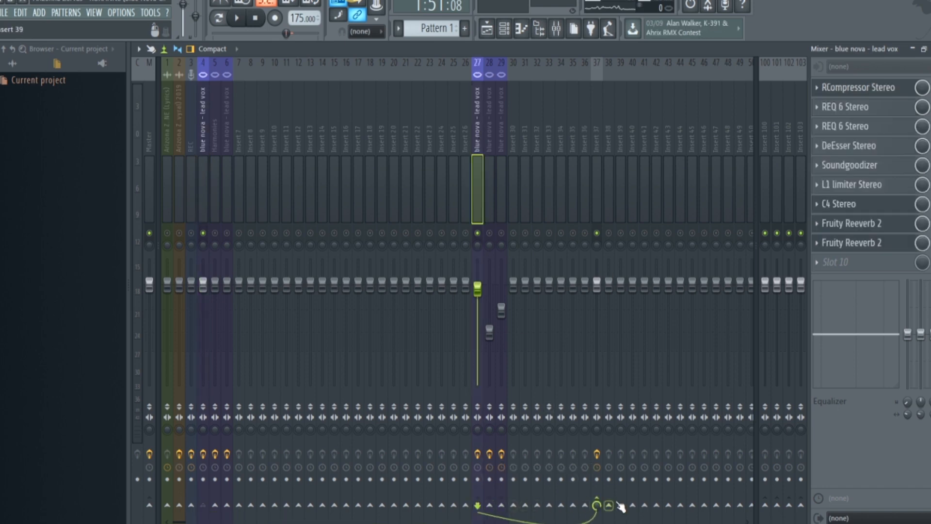
pyautogui.click(596, 127)
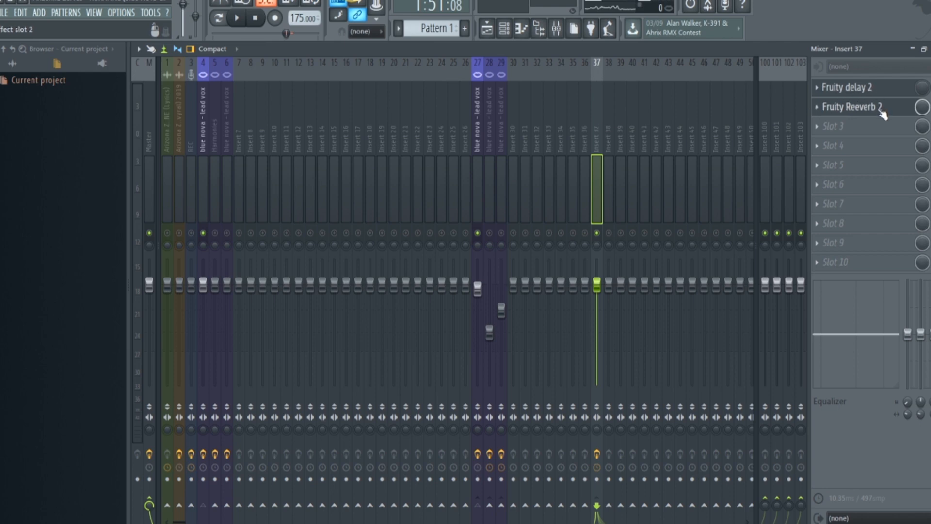
pyautogui.click(204, 150)
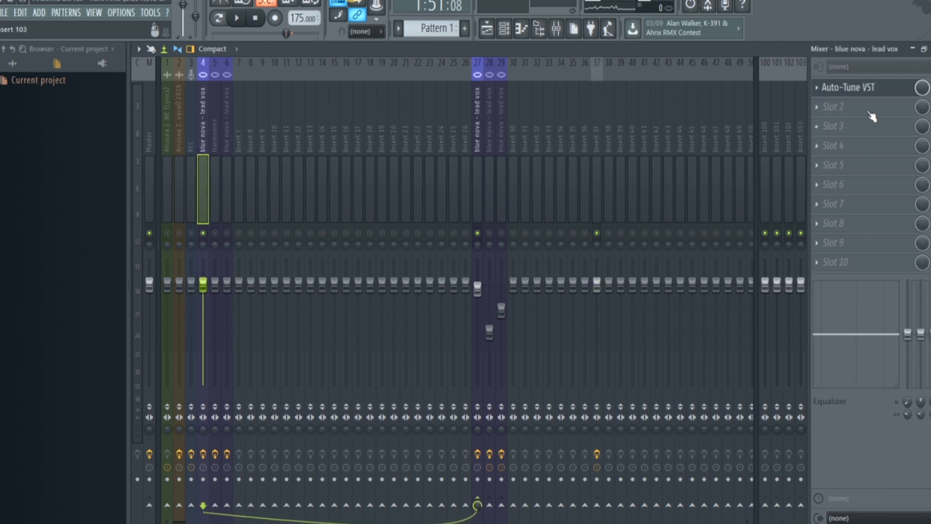
# Review the Auto-Tune VST settings on lead vox track 4, close the plugin, and select lead vox track 27.
pyautogui.click(874, 90)
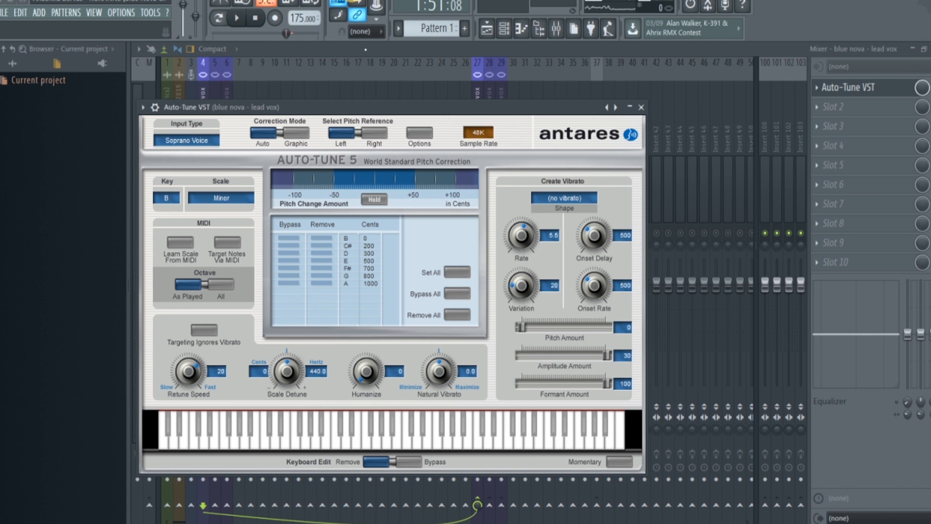
pyautogui.click(366, 49)
pyautogui.click(477, 194)
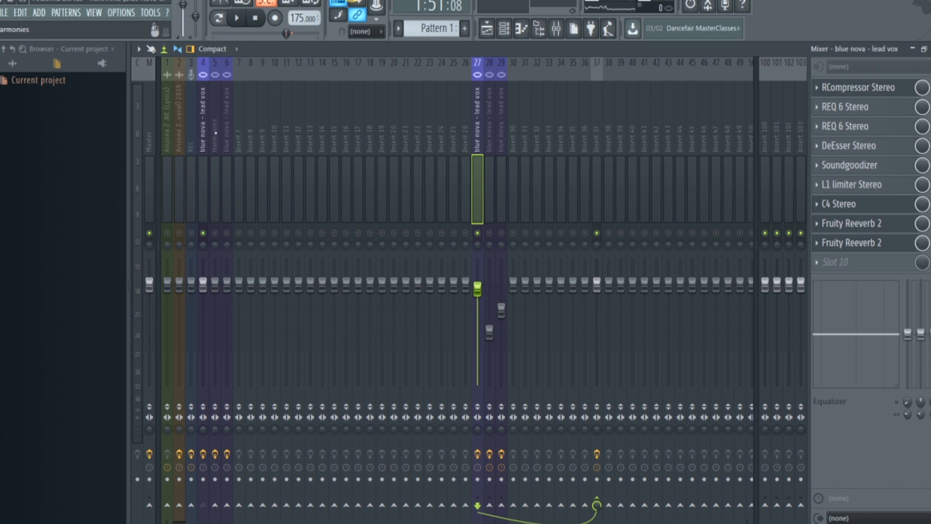
# Audition the soloed vocal twice, once with lead vox track 4 selected and once with Insert 37 selected.
pyautogui.click(203, 125)
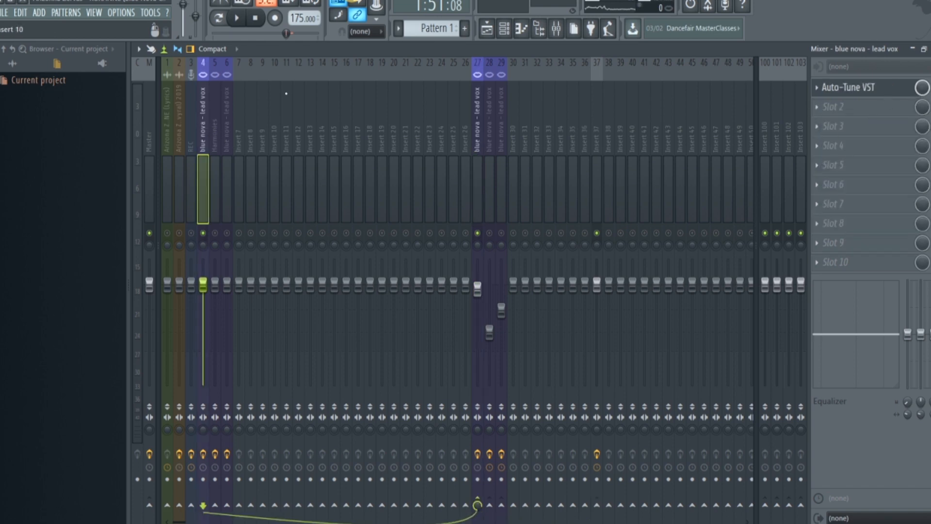
pyautogui.press('space')
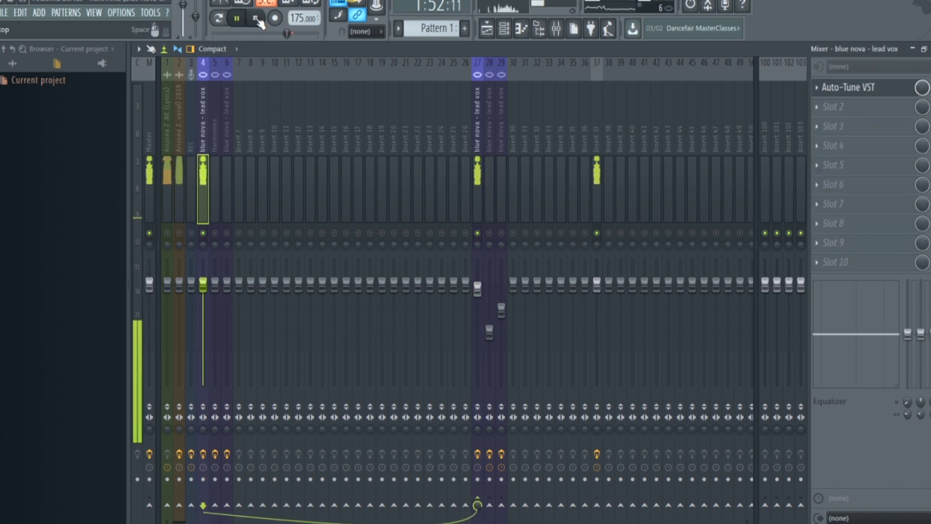
pyautogui.click(256, 18)
pyautogui.click(597, 121)
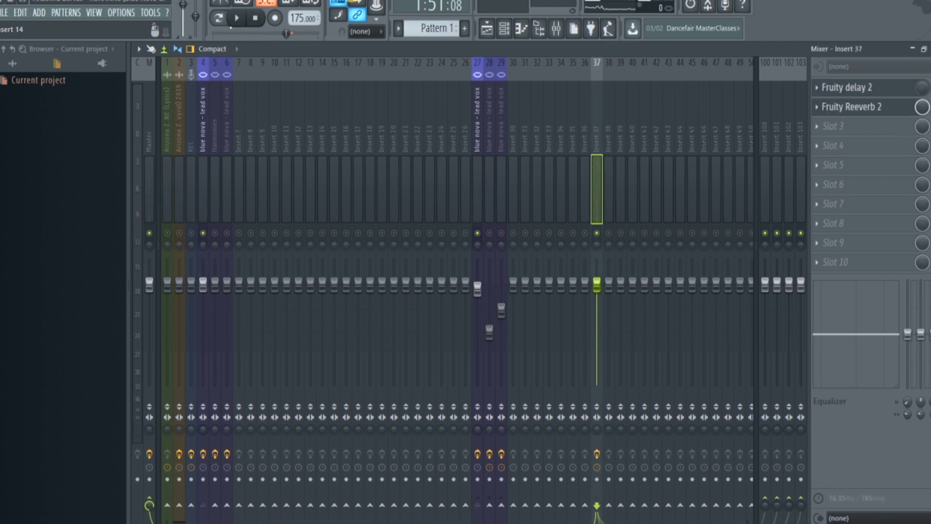
pyautogui.press('space')
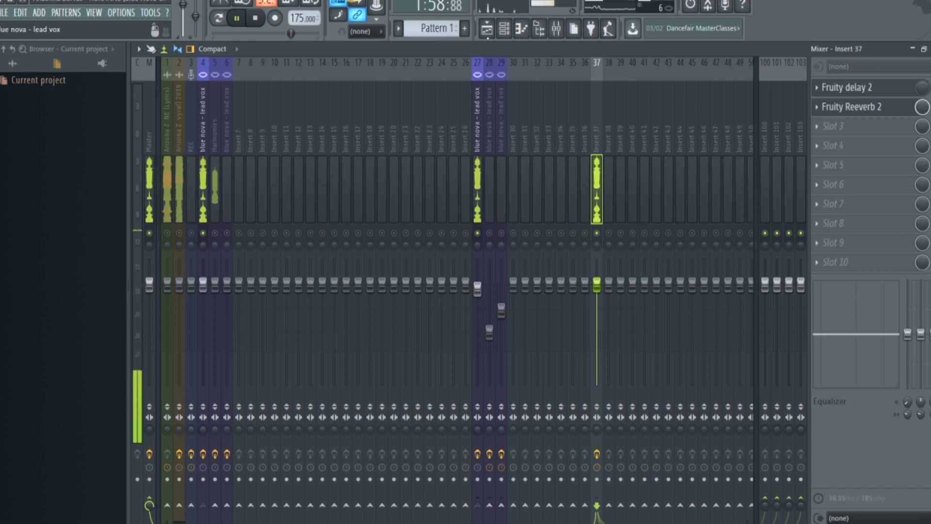
pyautogui.click(257, 19)
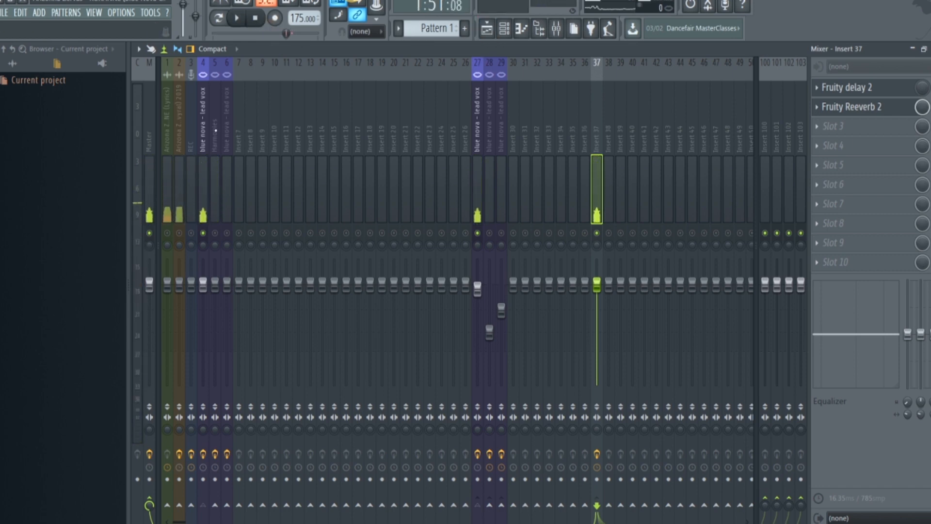
# Review the RCompressor Stereo settings on lead vox track 27 while playing the section, and close the plugin.
pyautogui.click(477, 145)
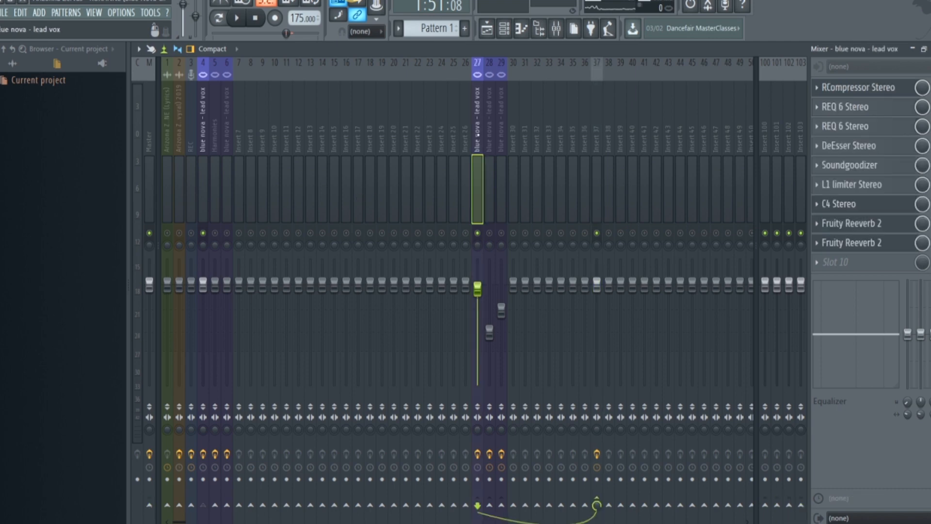
pyautogui.click(897, 88)
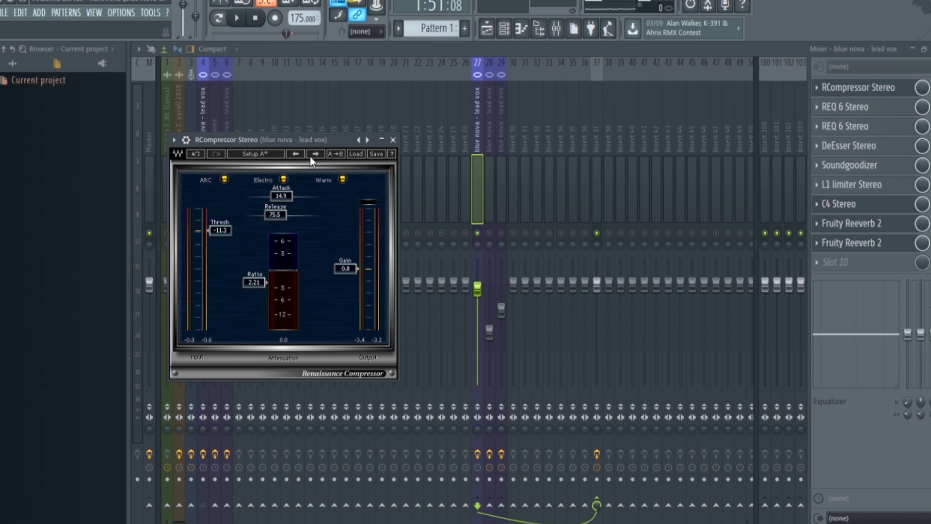
pyautogui.press('space')
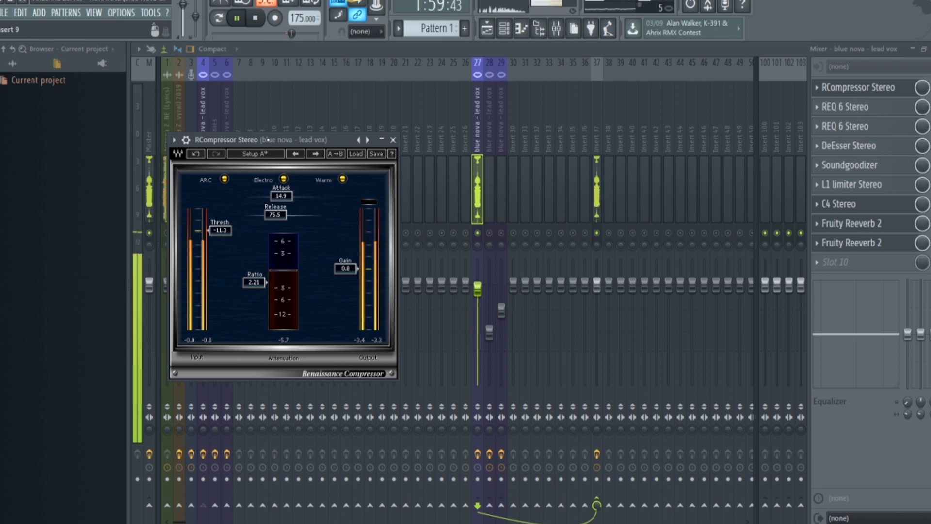
pyautogui.click(259, 19)
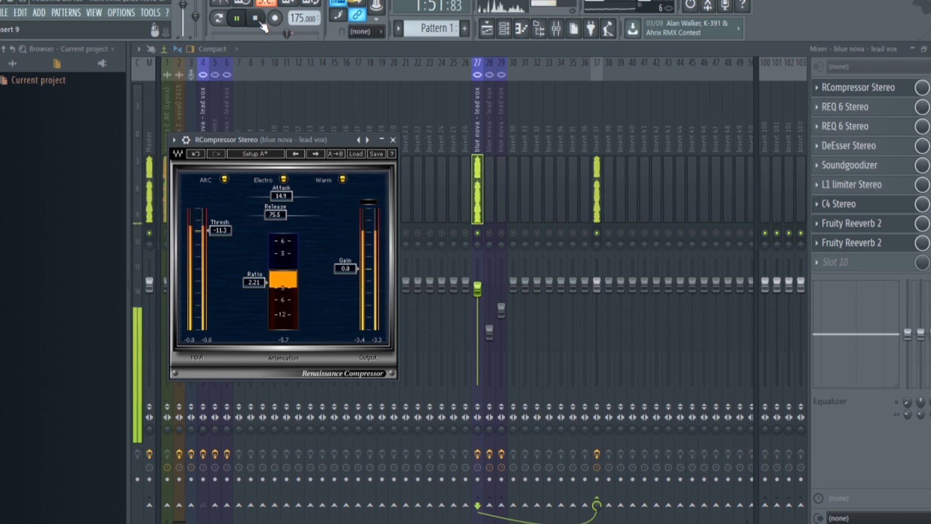
pyautogui.click(902, 91)
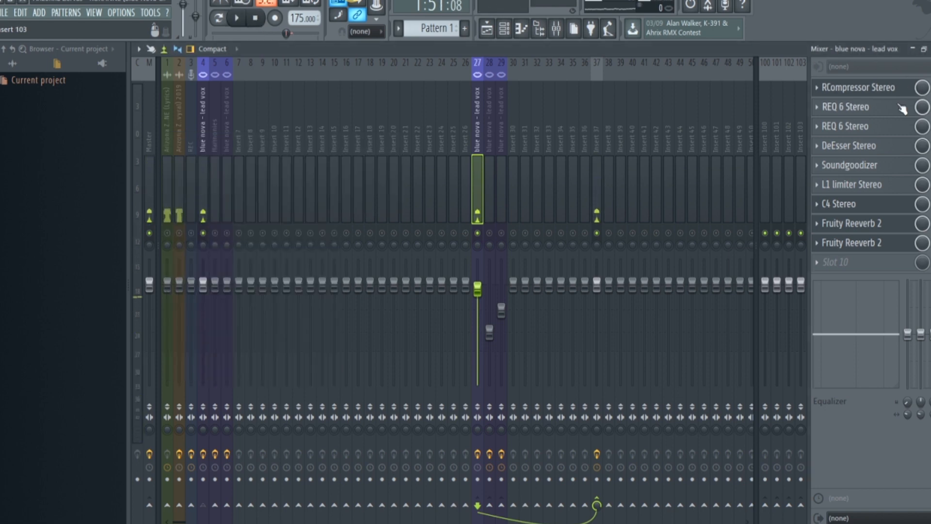
# Inspect the first REQ 6 Stereo equalizer curve on lead vox track 27 while playing the section.
pyautogui.doubleClick(894, 108)
pyautogui.click(895, 109)
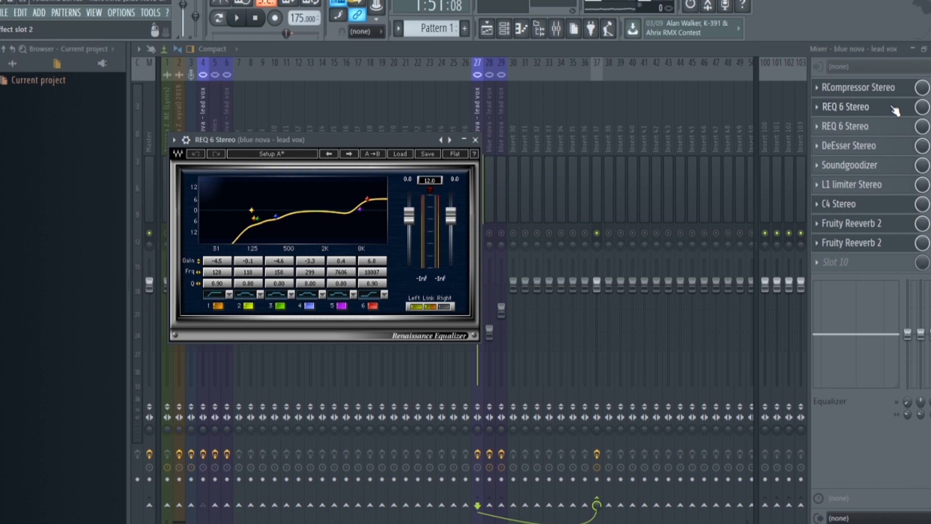
pyautogui.click(243, 23)
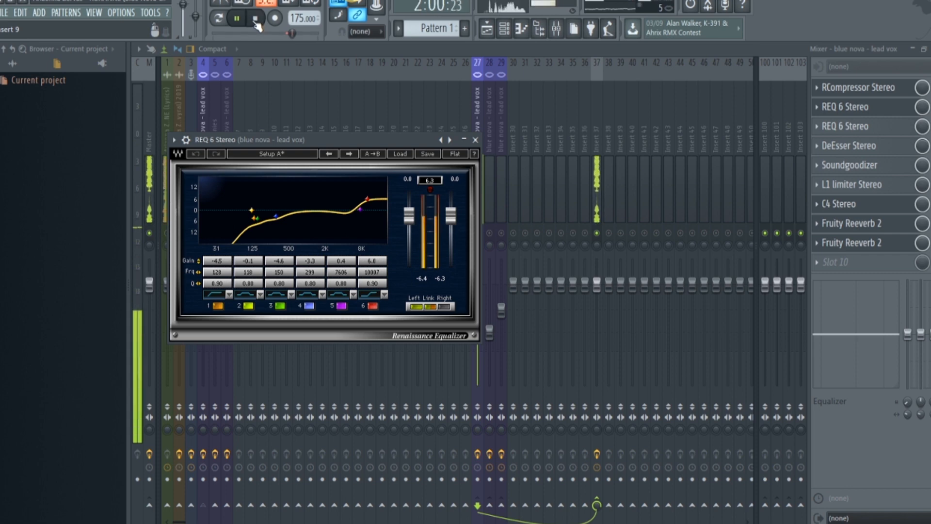
pyautogui.press('space')
# Inspect the second REQ 6 Stereo equalizer on lead vox track 27 during playback, and close the plugin.
pyautogui.click(865, 128)
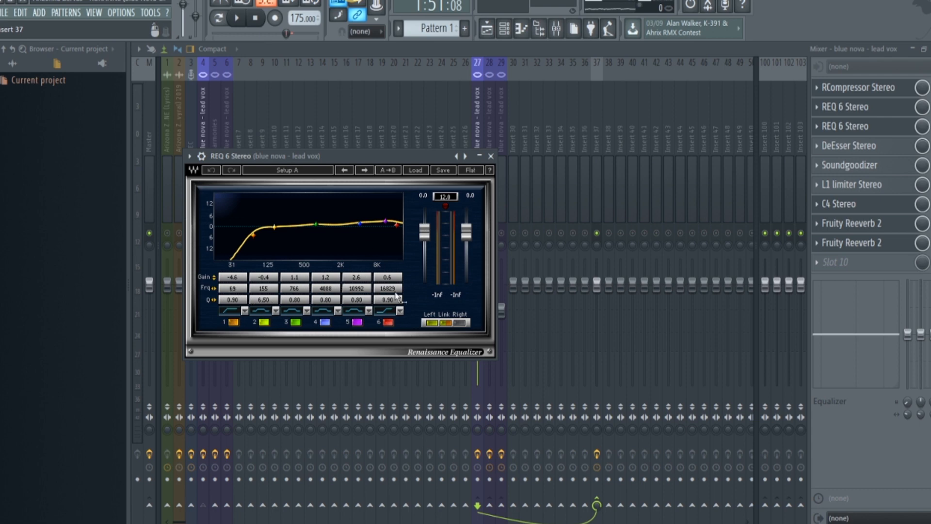
pyautogui.click(239, 19)
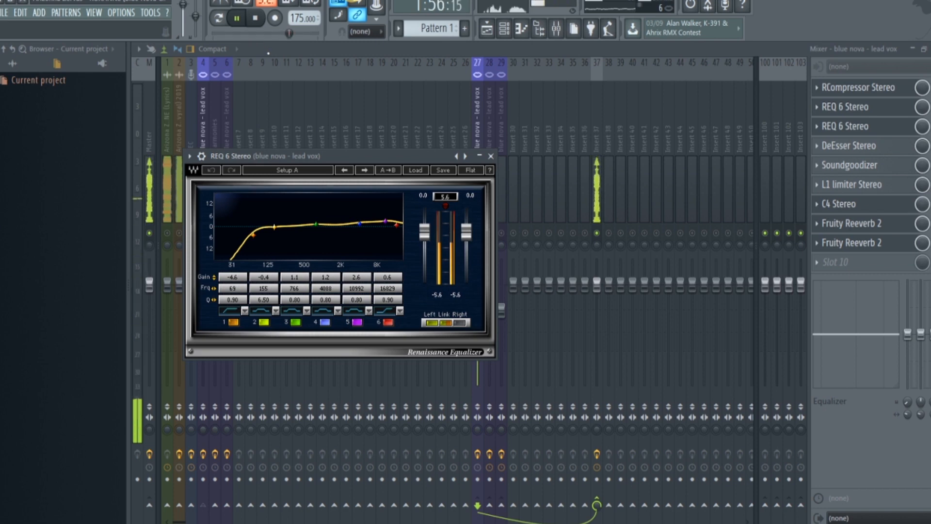
pyautogui.click(256, 19)
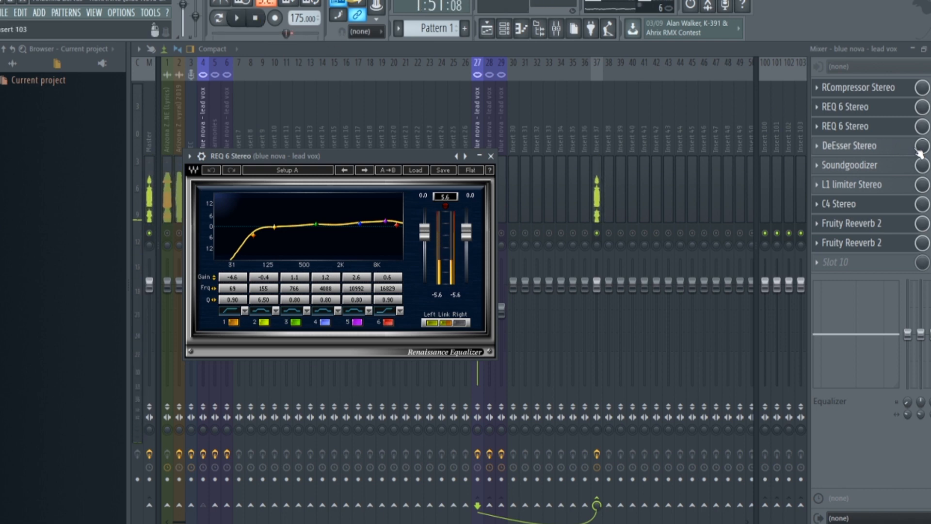
pyautogui.click(491, 157)
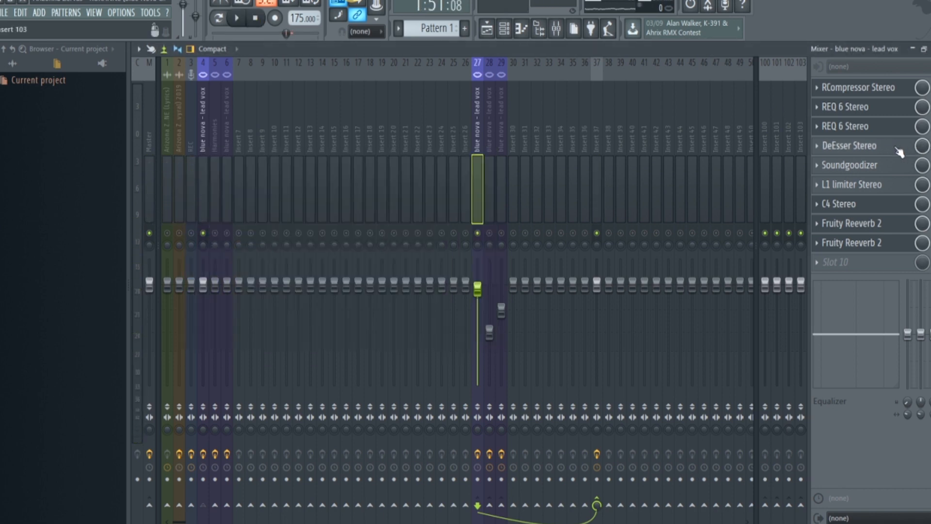
# Review the DeEsser Stereo settings and its attenuation on lead vox track 27 during playback, and close the plugin.
pyautogui.click(898, 151)
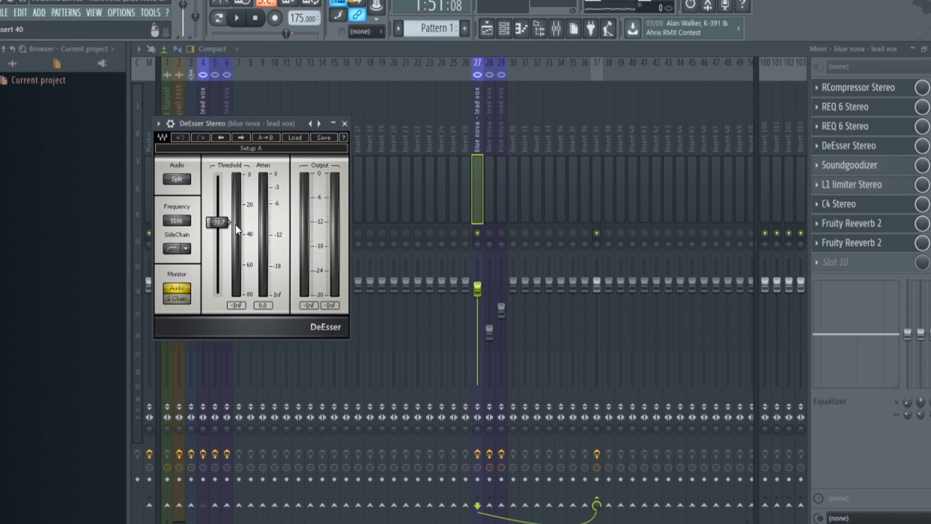
pyautogui.moveTo(258, 123); pyautogui.dragTo(348, 122)
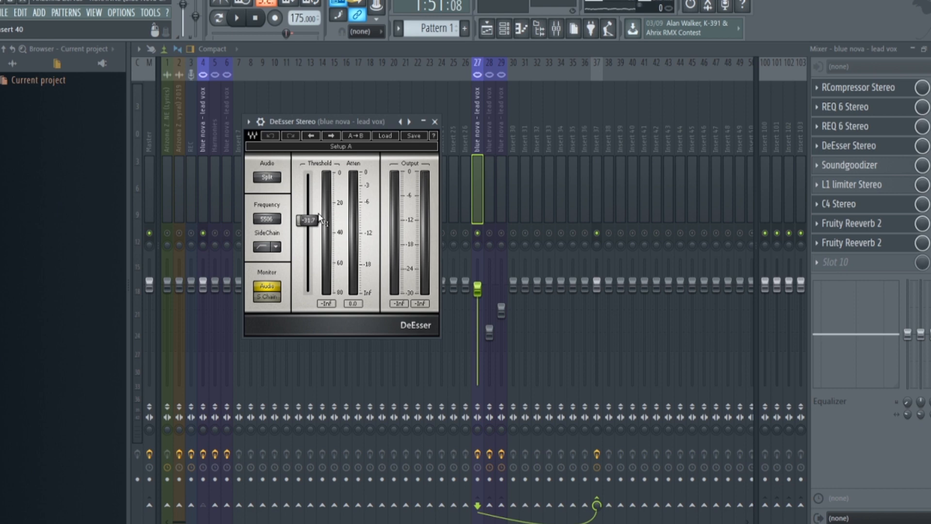
pyautogui.click(238, 19)
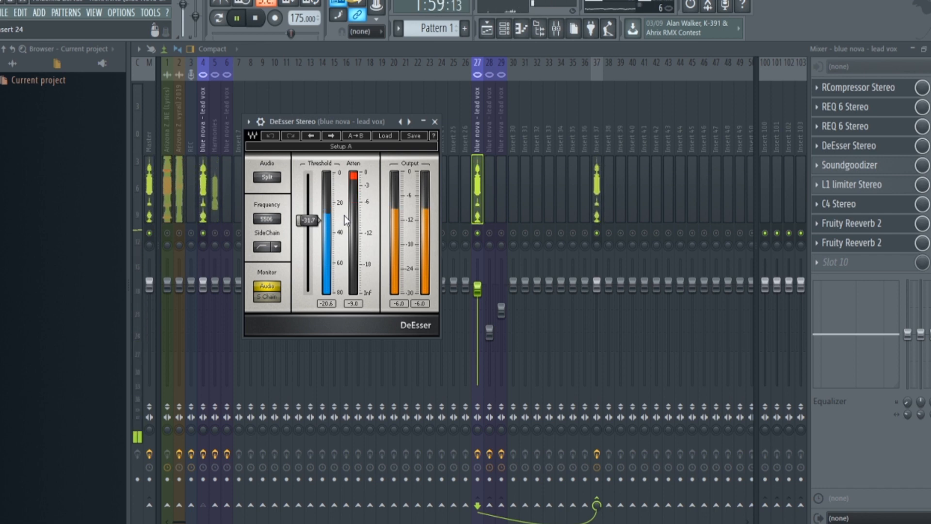
pyautogui.click(256, 22)
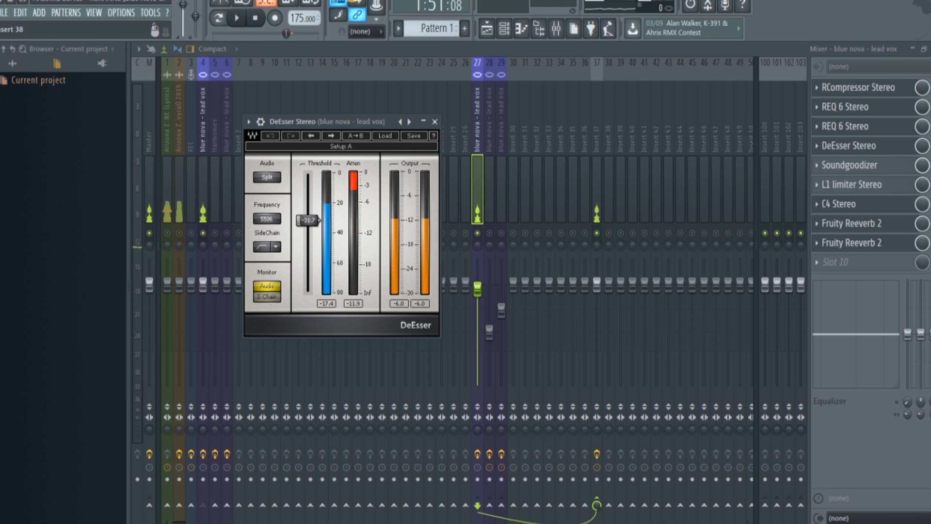
pyautogui.press('Escape')
# Review the Soundgoodizer settings on lead vox track 27 while playing the section, and stop playback.
pyautogui.click(897, 173)
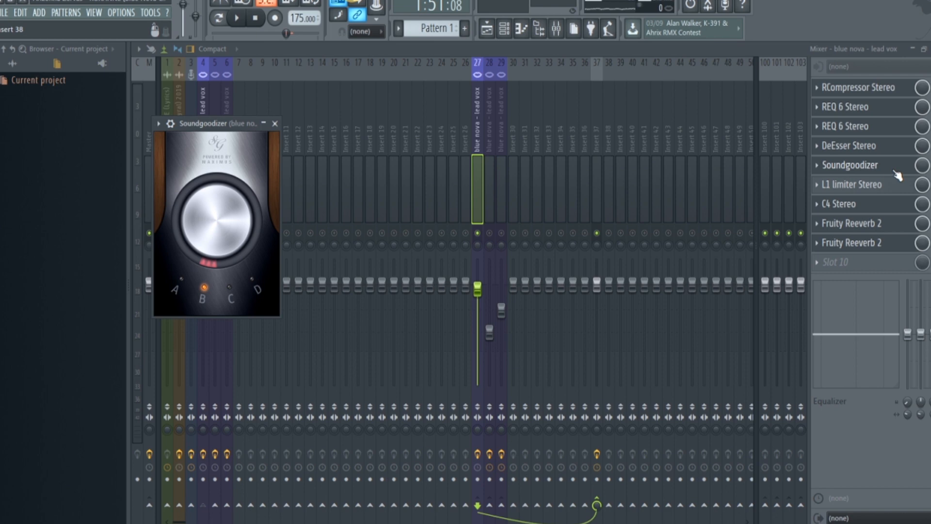
pyautogui.click(240, 20)
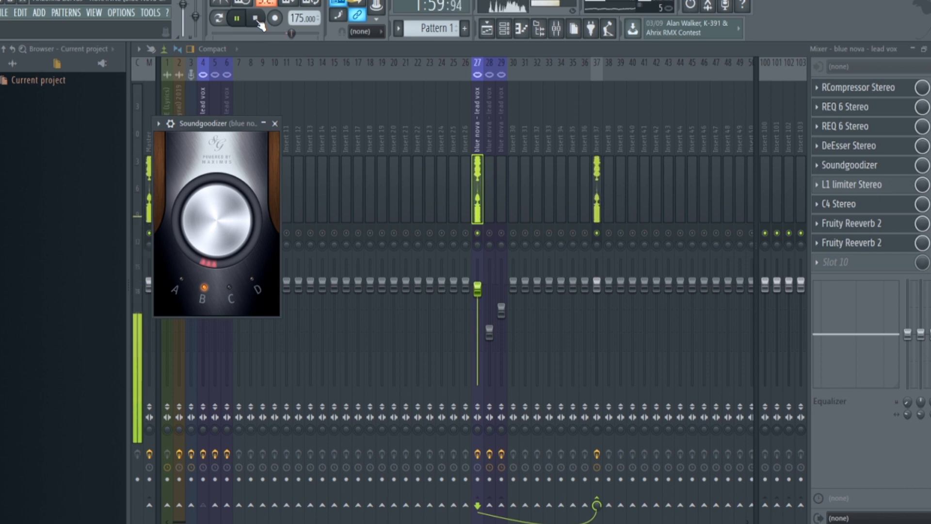
pyautogui.click(256, 20)
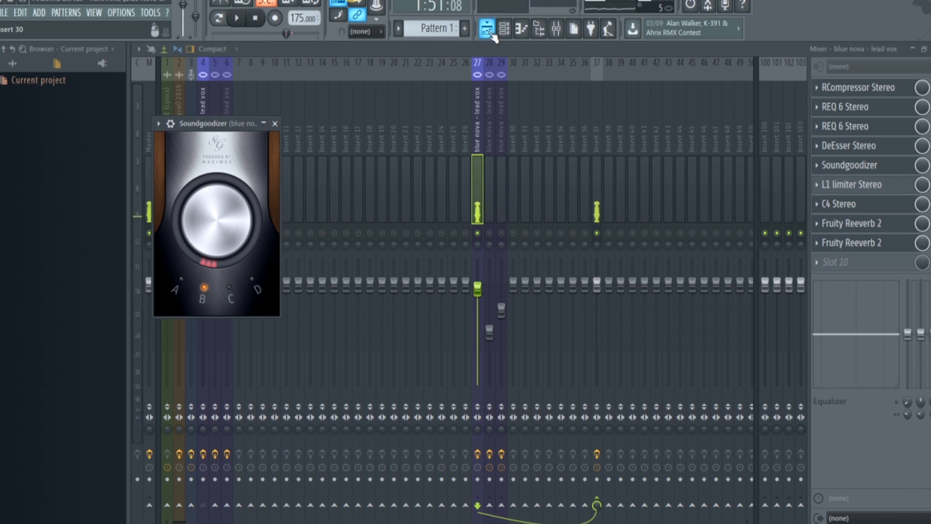
# Select the playlist section from bar 90 to bar 105 for playback, and return to the mixer.
pyautogui.click(487, 30)
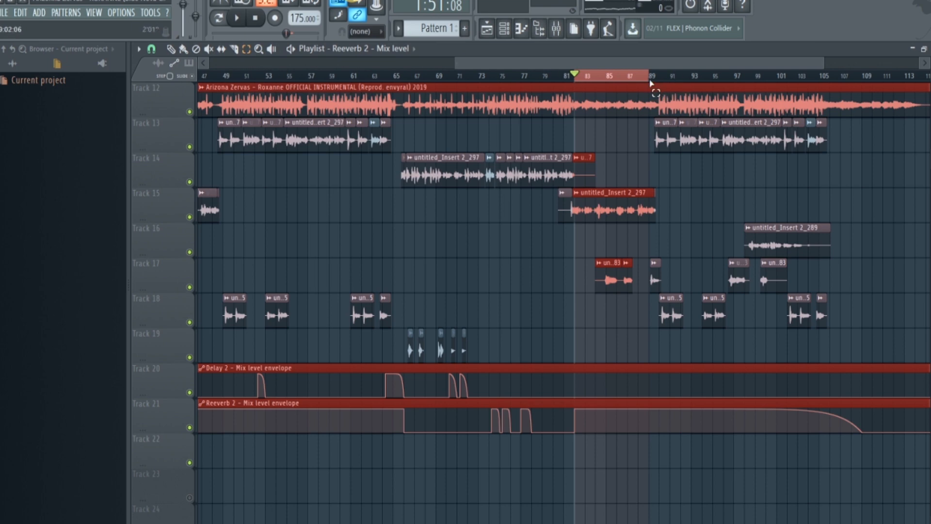
pyautogui.moveTo(660, 80); pyautogui.dragTo(826, 114)
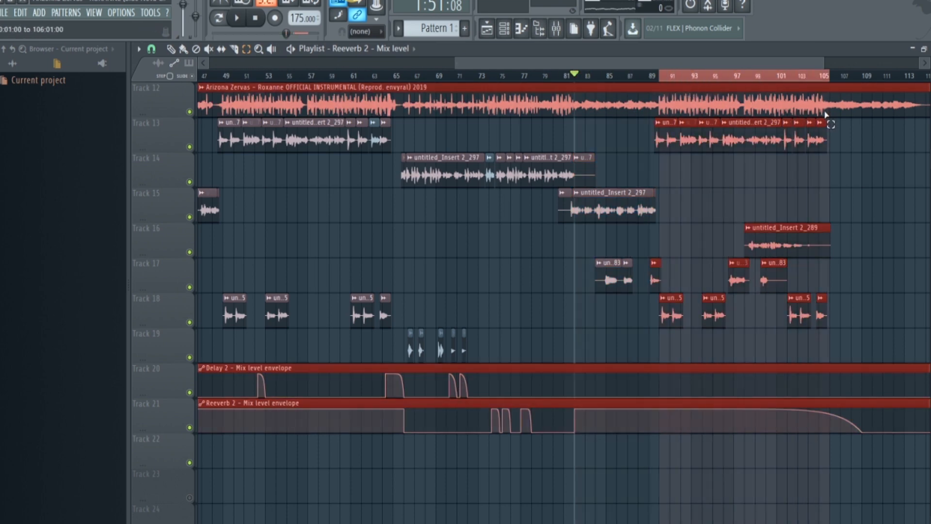
pyautogui.click(557, 29)
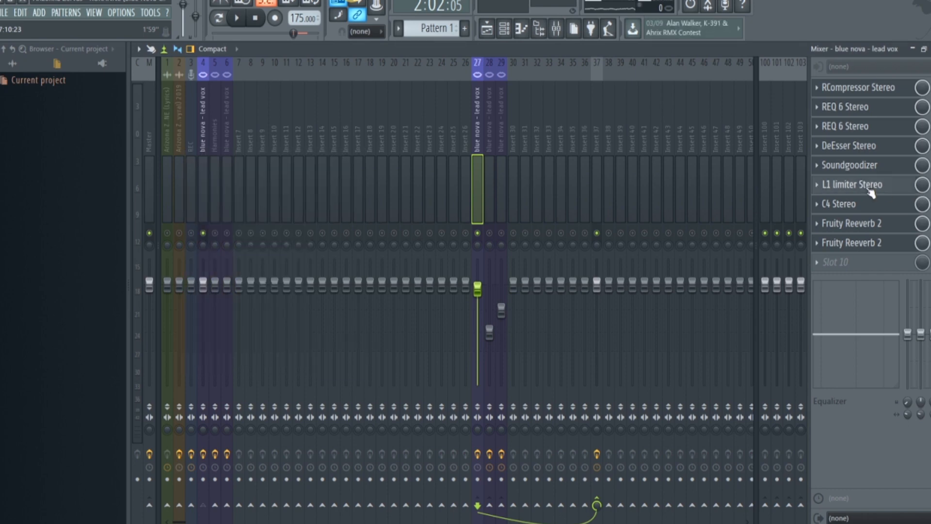
# Review the L1 limiter Stereo threshold, ceiling and attenuation on lead vox track 27 during playback, and close the plugin.
pyautogui.click(872, 193)
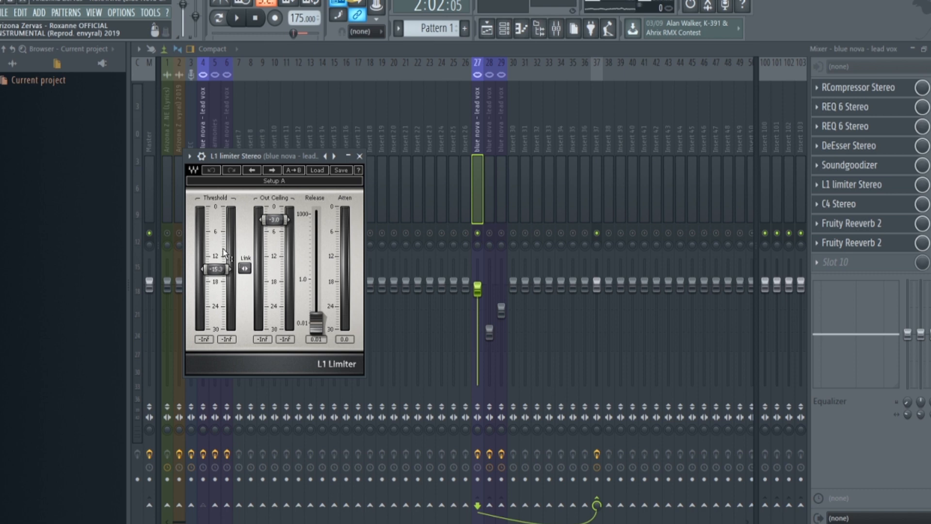
pyautogui.click(238, 19)
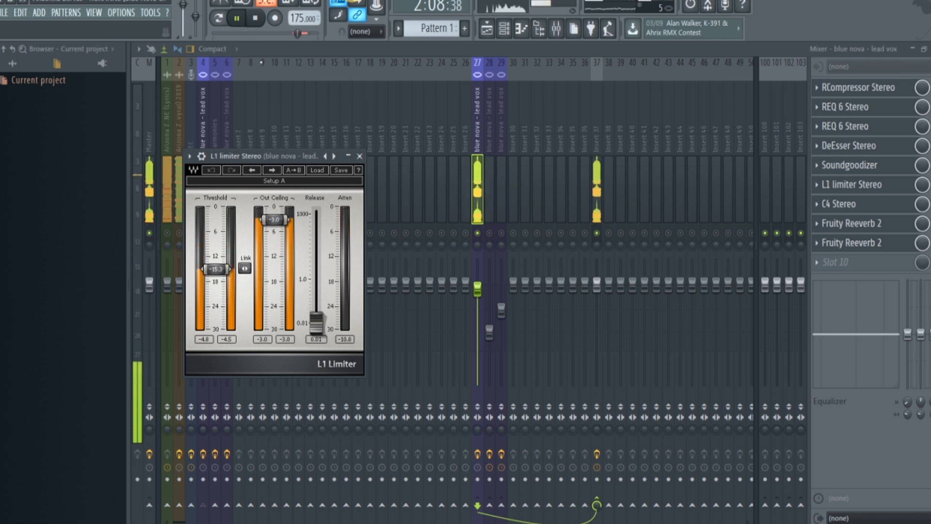
pyautogui.click(255, 19)
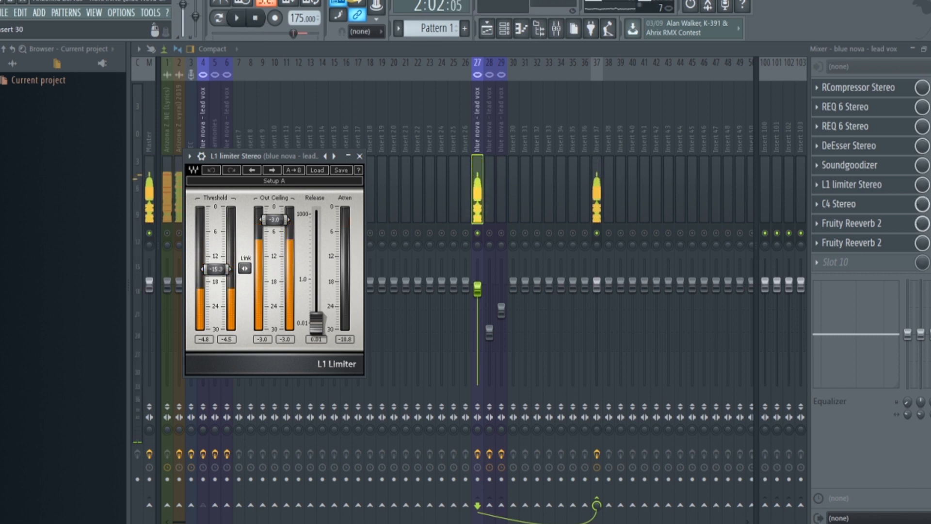
pyautogui.click(856, 184)
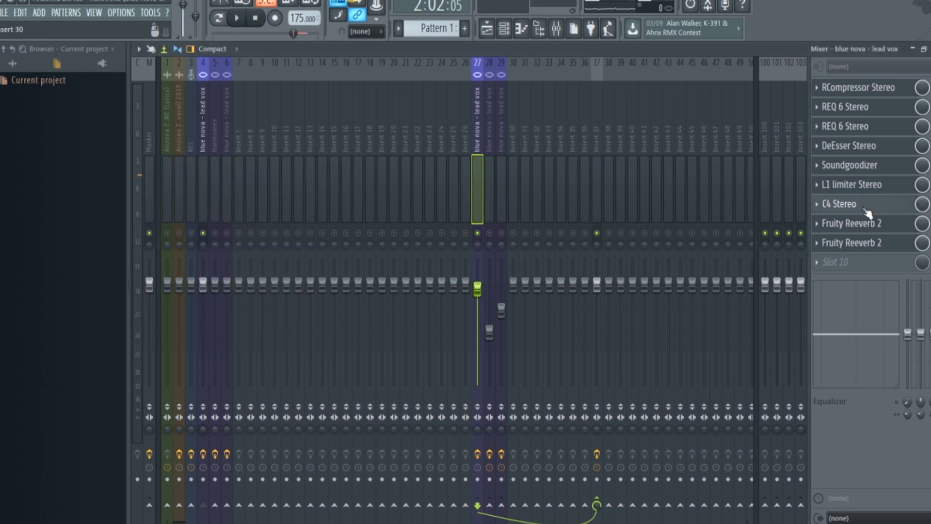
# Inspect the C4 Stereo multiband settings on lead vox track 27 while playing the section, and close the plugin.
pyautogui.click(868, 212)
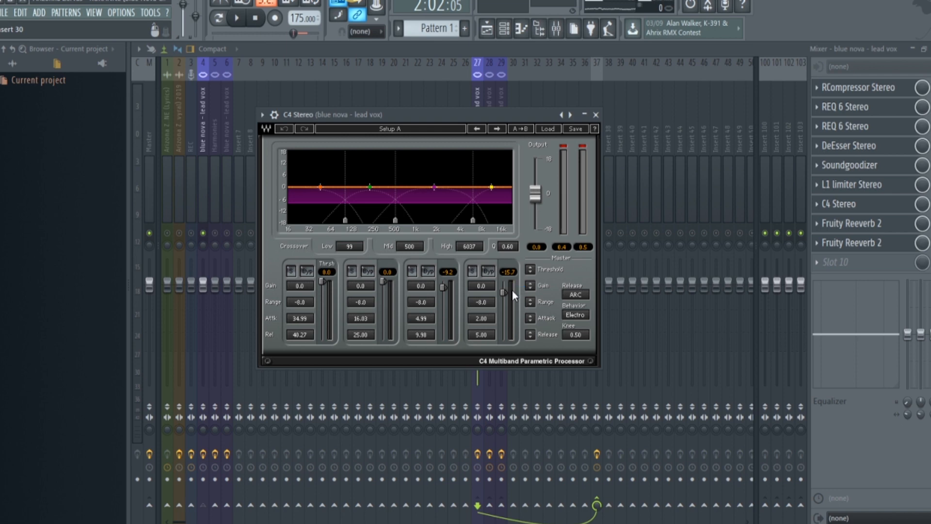
pyautogui.click(237, 18)
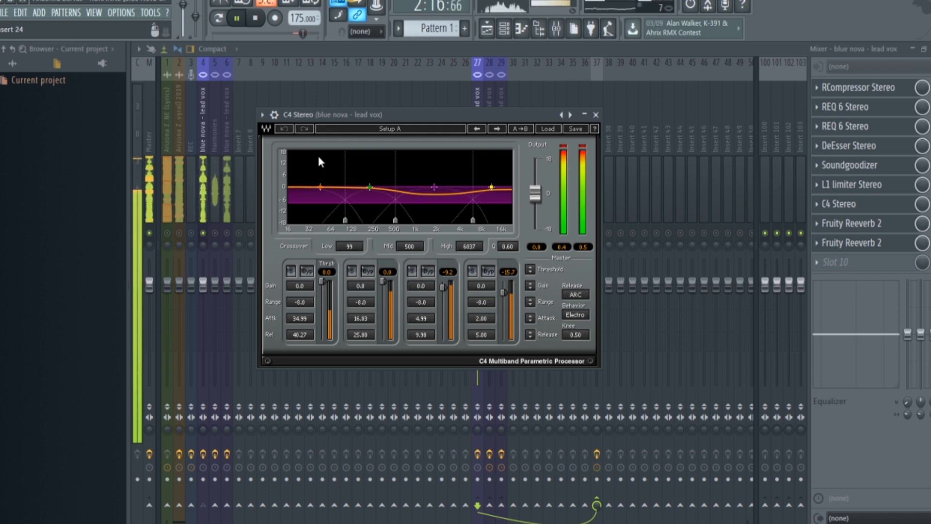
pyautogui.click(255, 19)
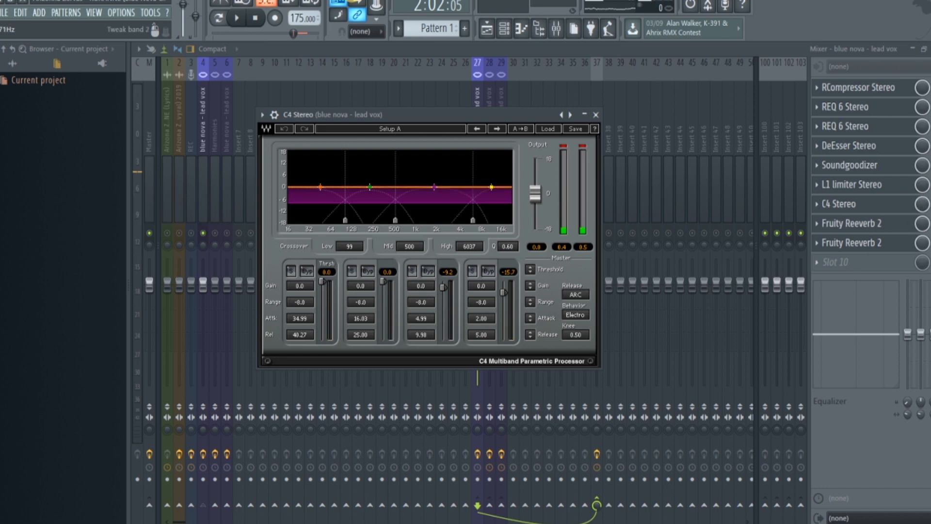
pyautogui.click(596, 115)
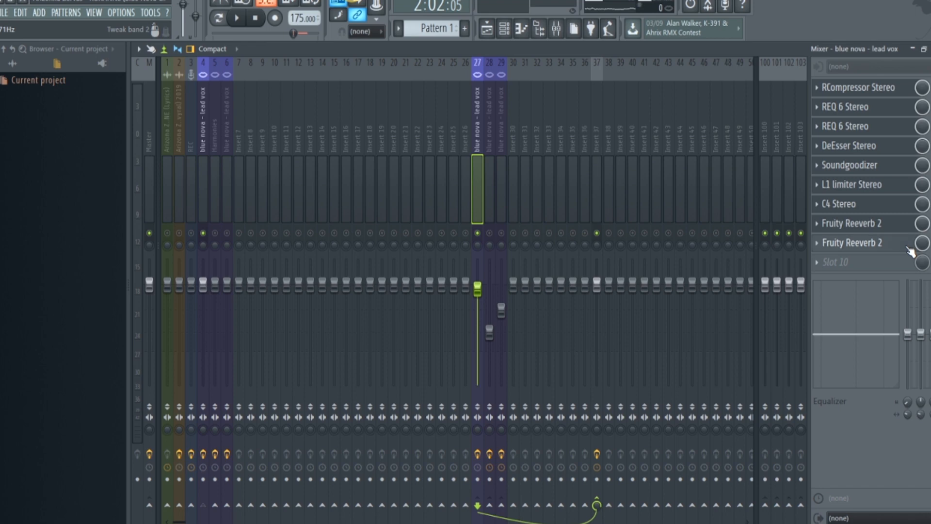
# Review the second Fruity Reeverb 2 settings on lead vox track 27 while playing the section, and stop playback.
pyautogui.click(911, 250)
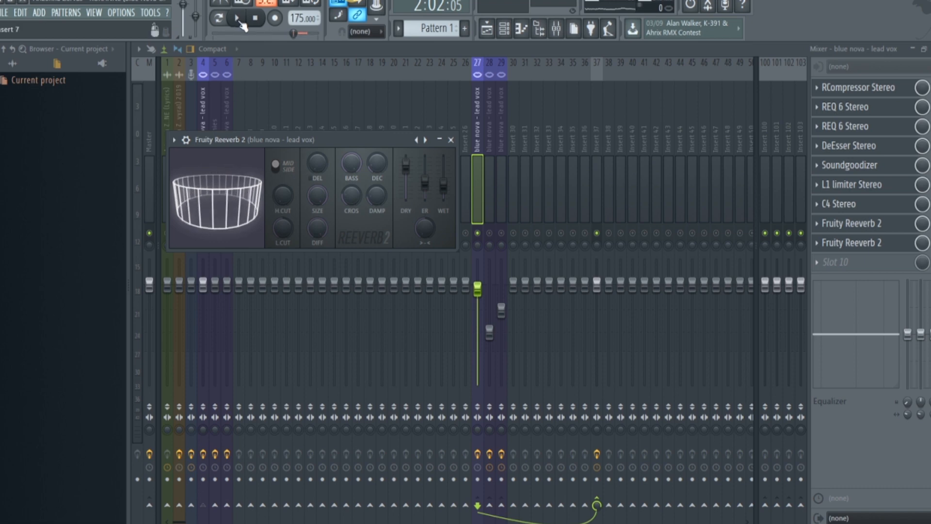
pyautogui.click(237, 19)
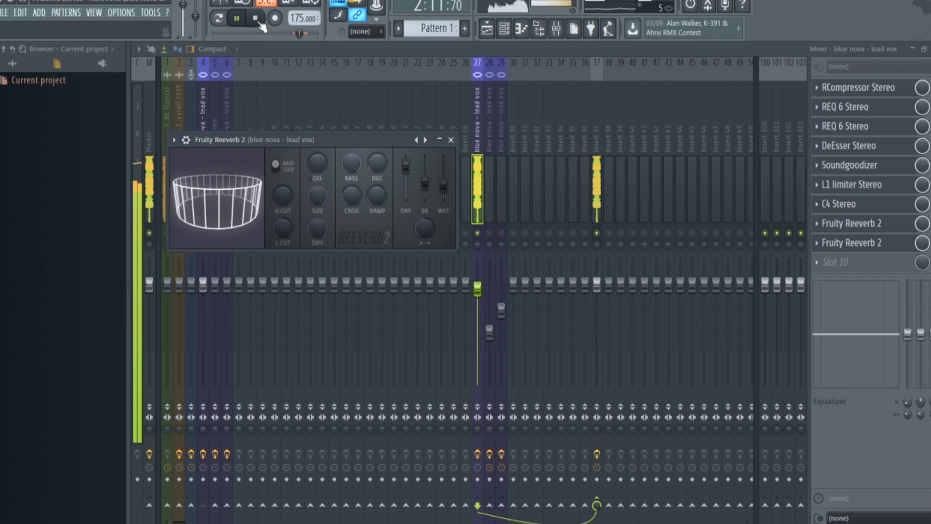
pyautogui.click(259, 21)
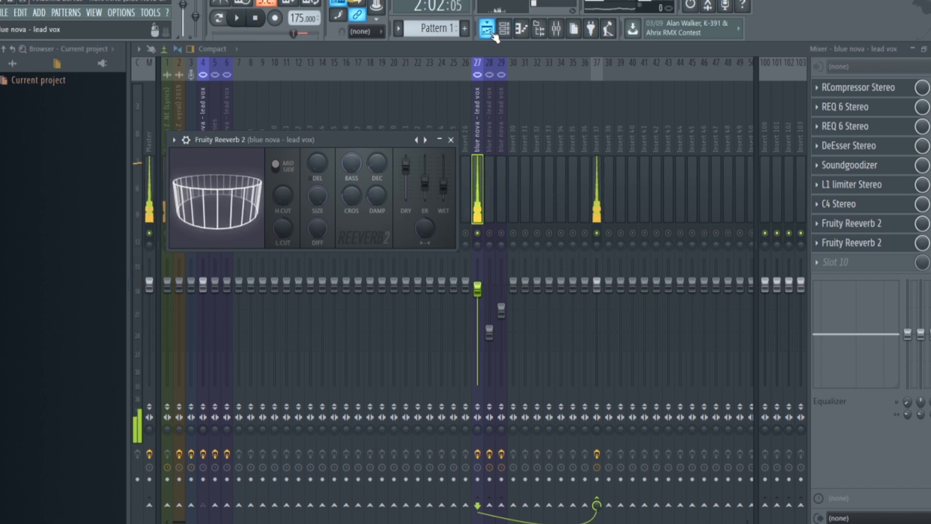
# Check the mix level envelopes in the playlist, and audition the section with the Insert 37 send selected in the mixer.
pyautogui.click(493, 35)
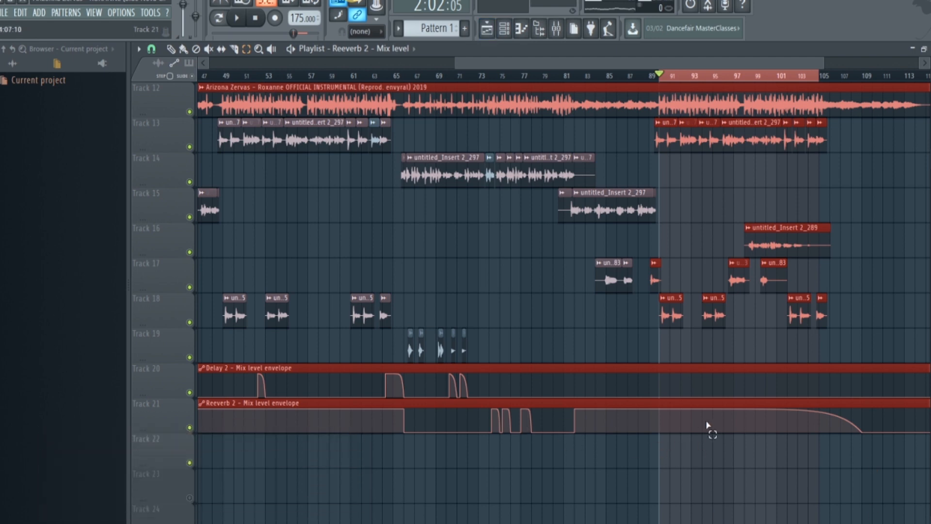
pyautogui.click(556, 29)
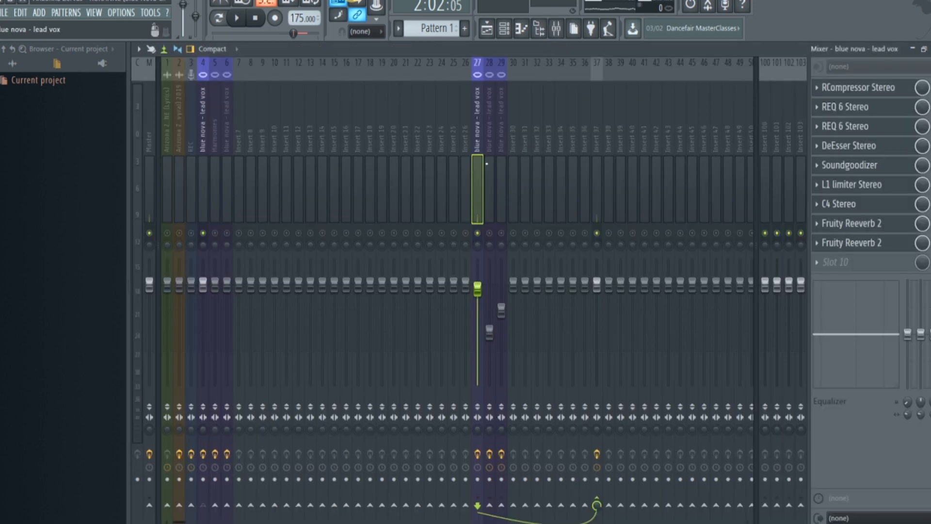
pyautogui.click(598, 122)
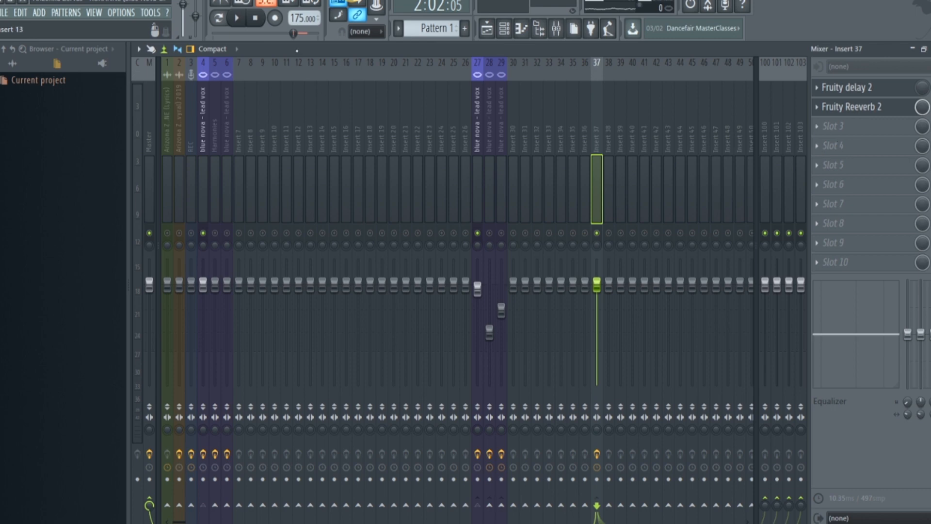
pyautogui.click(240, 18)
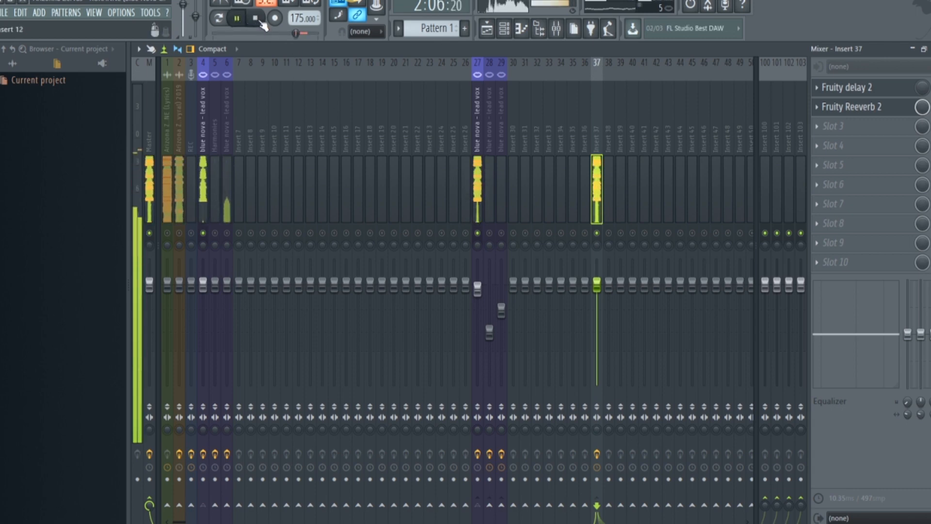
pyautogui.click(255, 18)
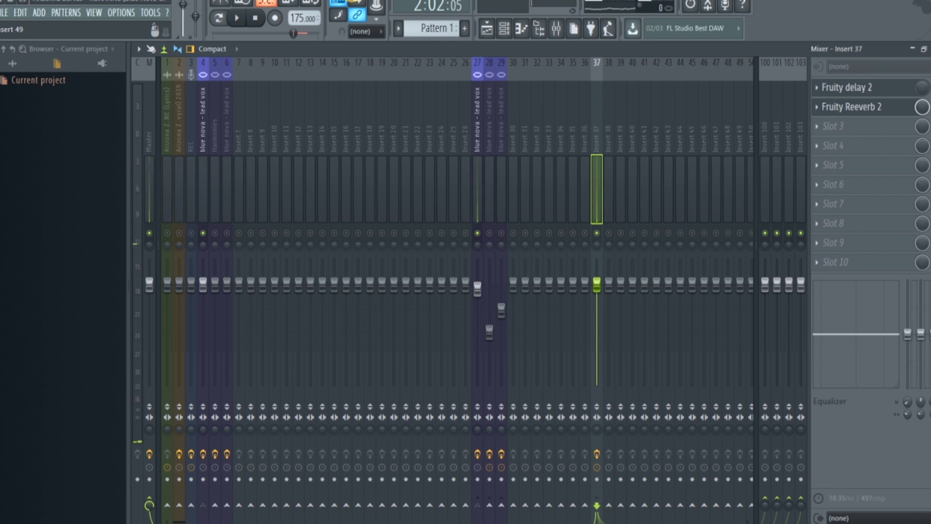
pyautogui.click(236, 18)
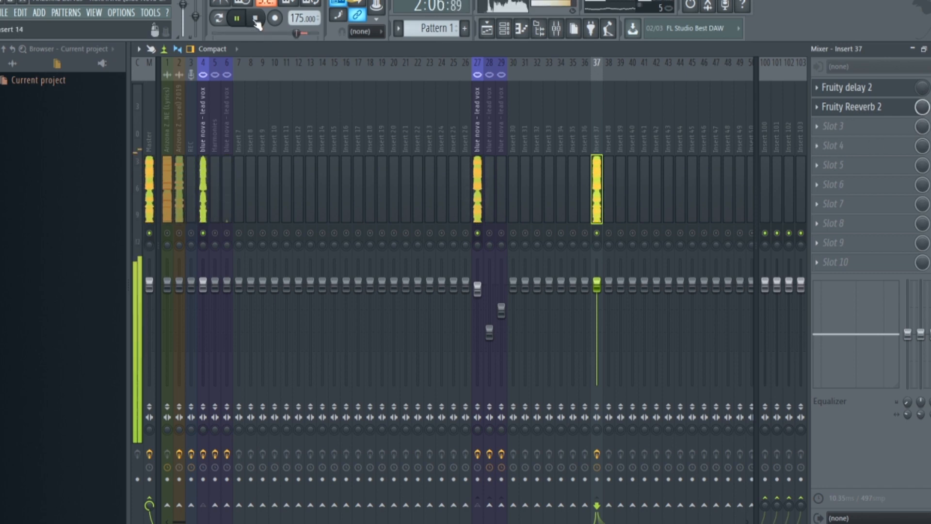
pyautogui.press('space')
# Compare the Delay 2 mix level envelope in the playlist with the Fruity delay 2 settings on Insert 37.
pyautogui.click(487, 28)
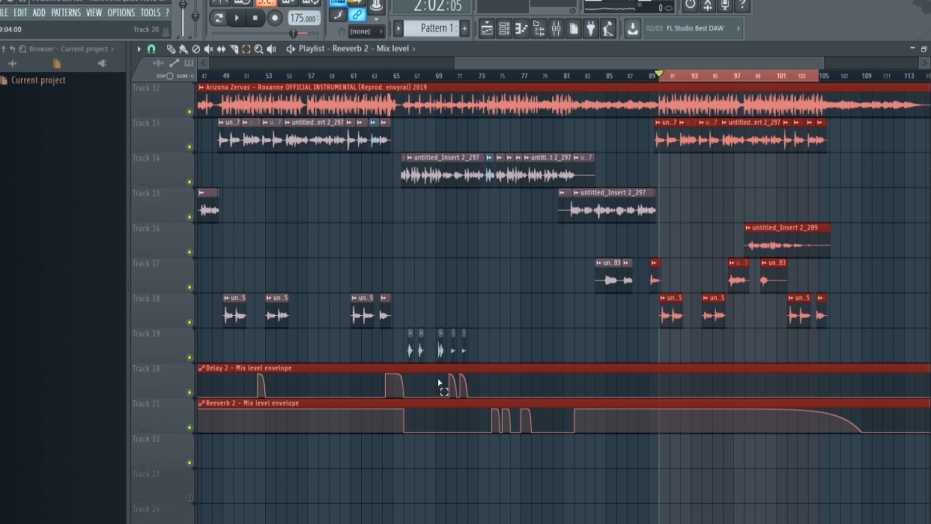
pyautogui.click(557, 29)
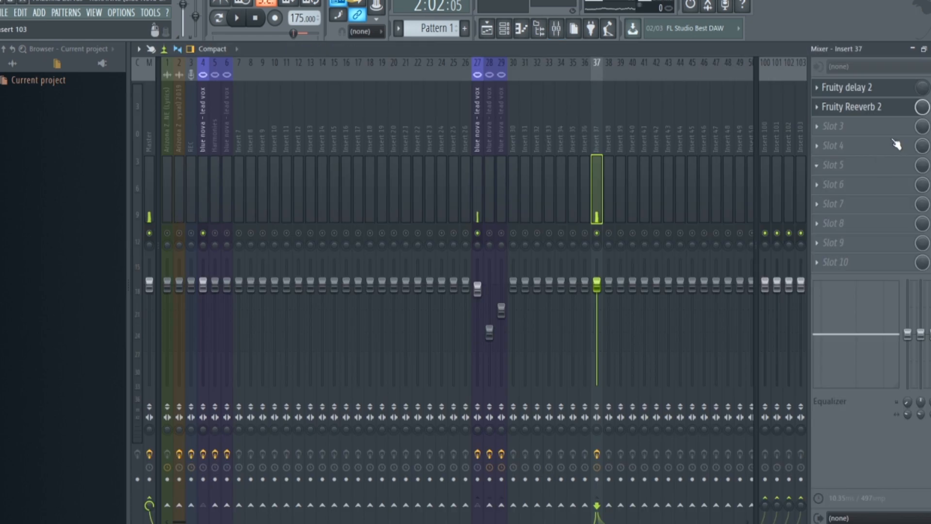
pyautogui.click(880, 93)
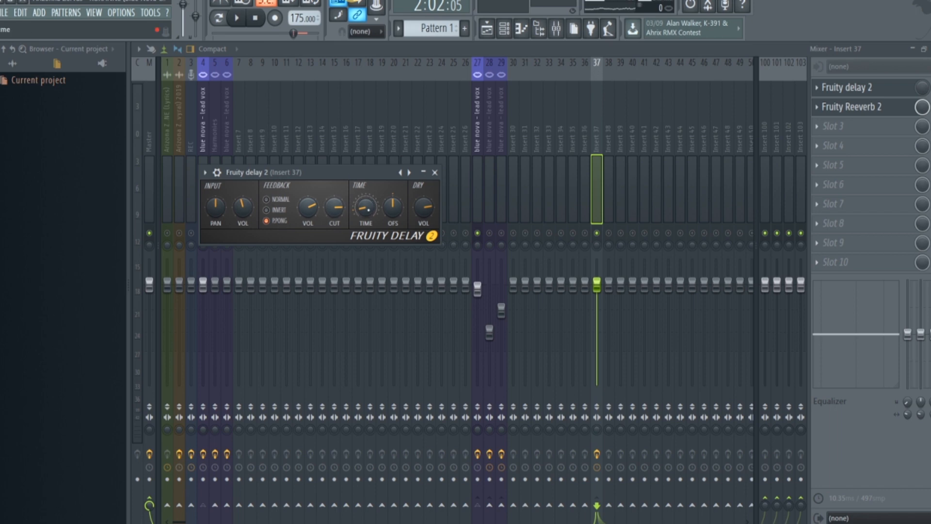
pyautogui.click(487, 28)
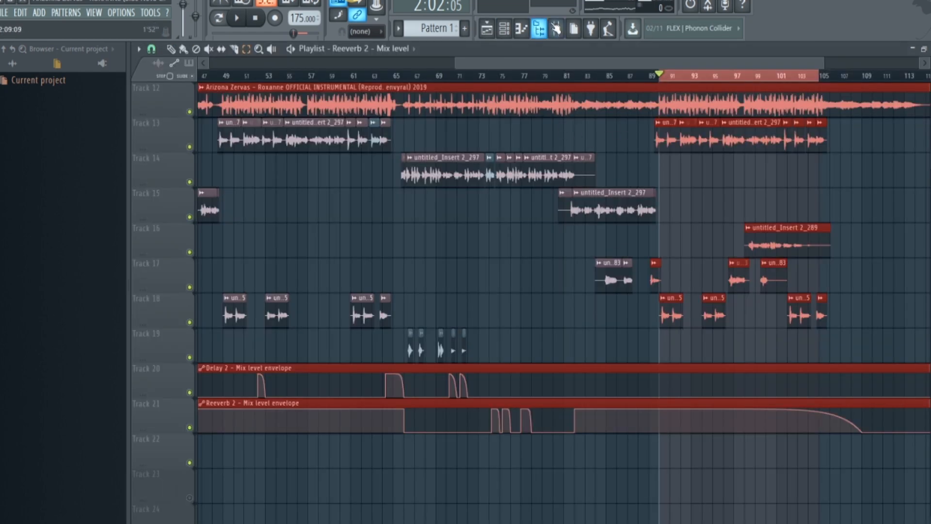
pyautogui.click(556, 28)
# Unmute the Harmonies track 5 and lead vox track 6 while starting playback, and select track 6 to view its routing.
pyautogui.click(487, 132)
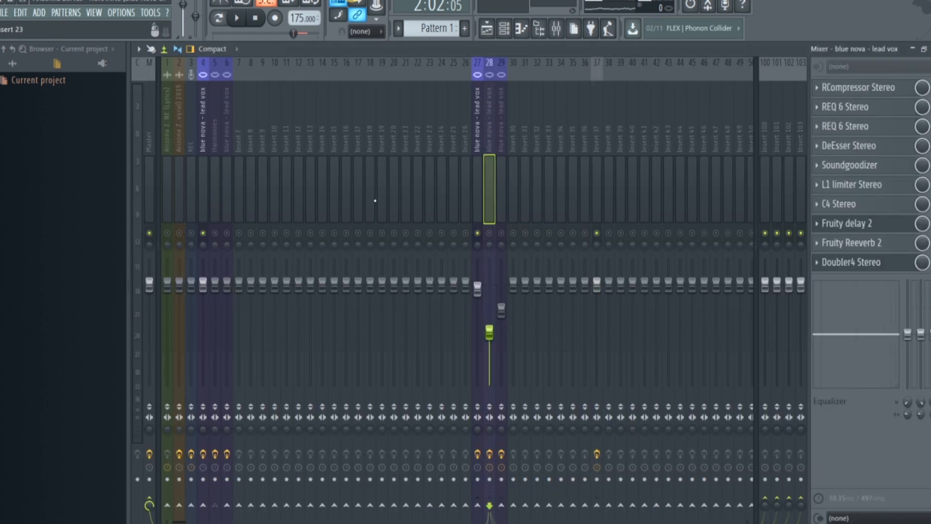
pyautogui.click(216, 233)
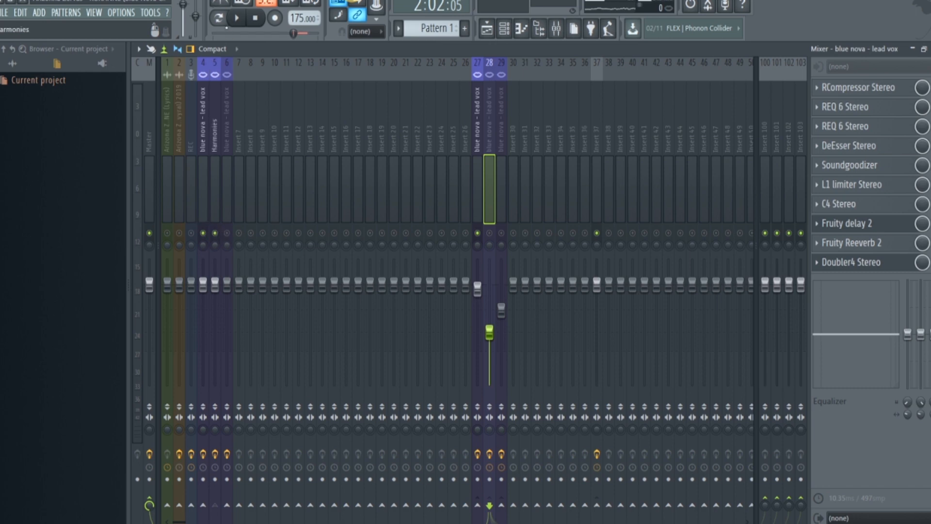
pyautogui.click(236, 18)
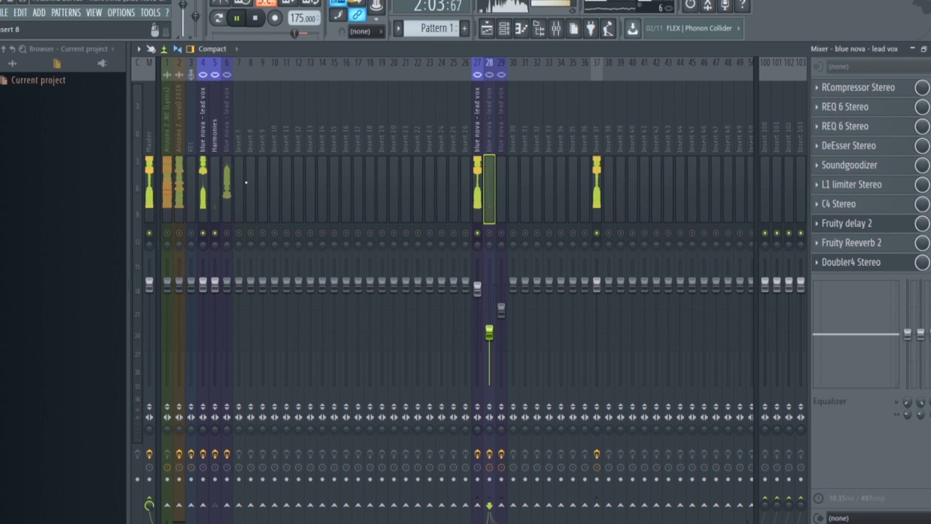
pyautogui.click(227, 233)
pyautogui.click(224, 134)
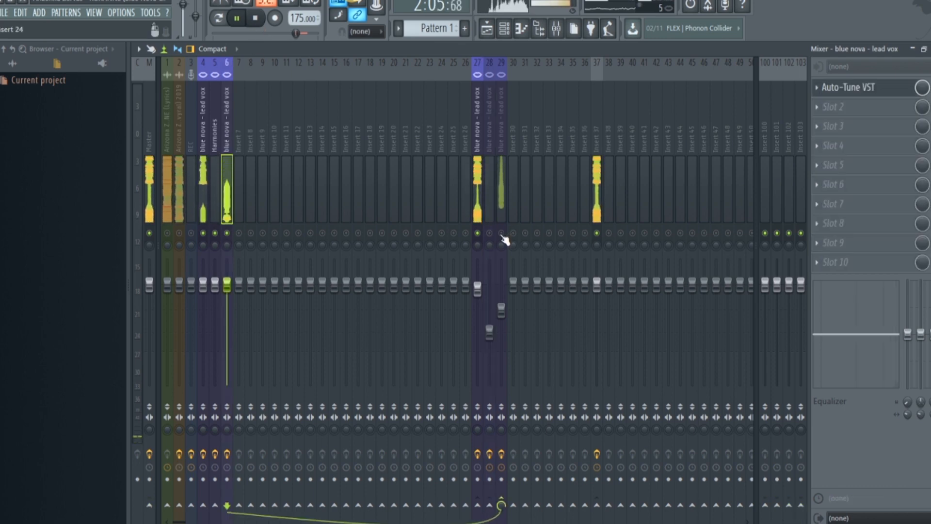
# Unmute and select lead vox track 29, mute lead vox track 27, and stop playback.
pyautogui.click(502, 233)
pyautogui.click(502, 188)
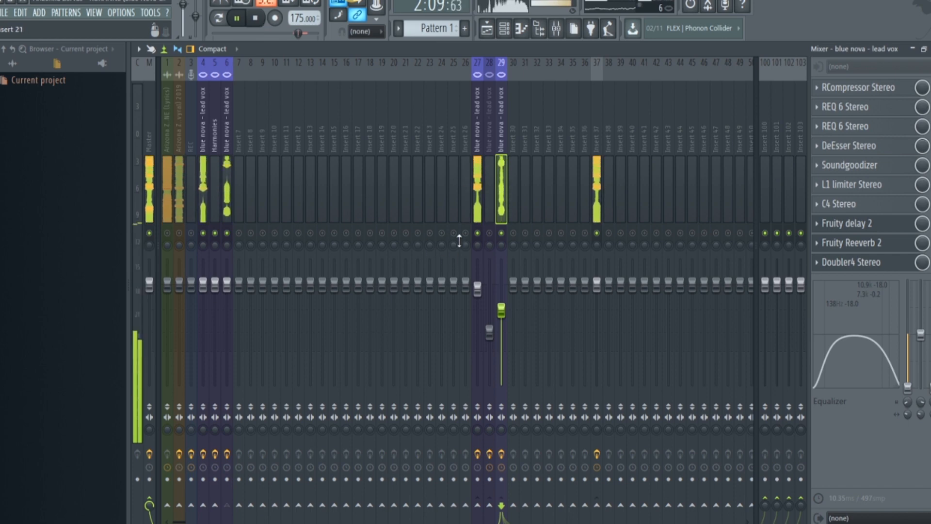
pyautogui.click(477, 233)
pyautogui.click(255, 18)
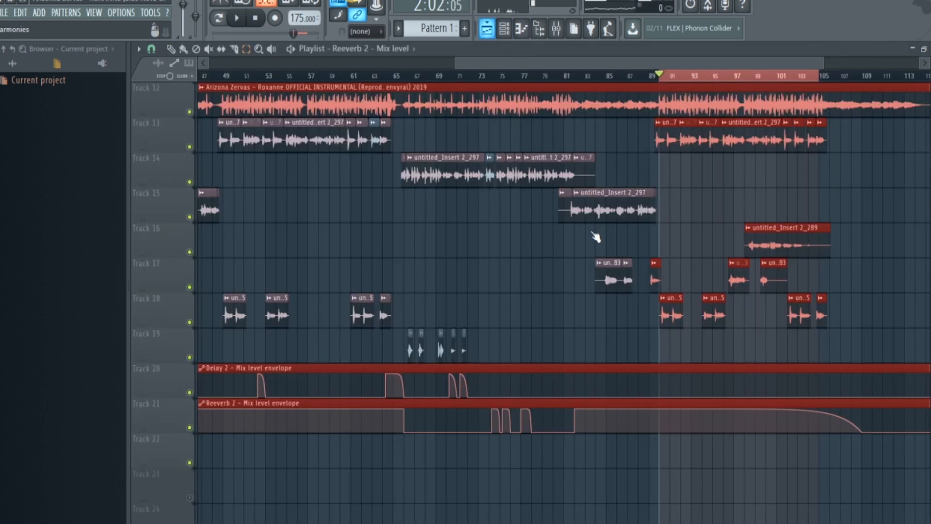
# Shorten the playlist playback selection to bars 90 to 93, and play it back in the mixer view.
pyautogui.click(487, 28)
pyautogui.moveTo(659, 77); pyautogui.dragTo(690, 100)
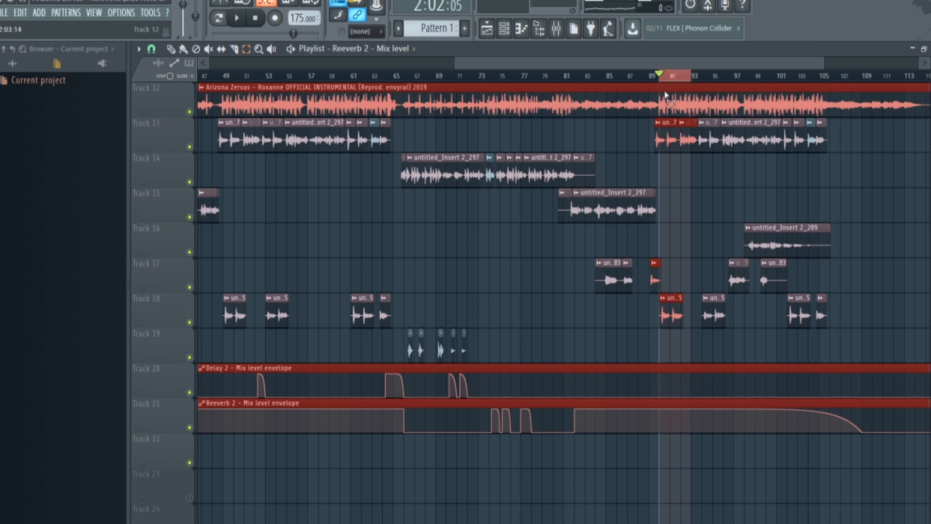
pyautogui.click(557, 29)
pyautogui.click(238, 19)
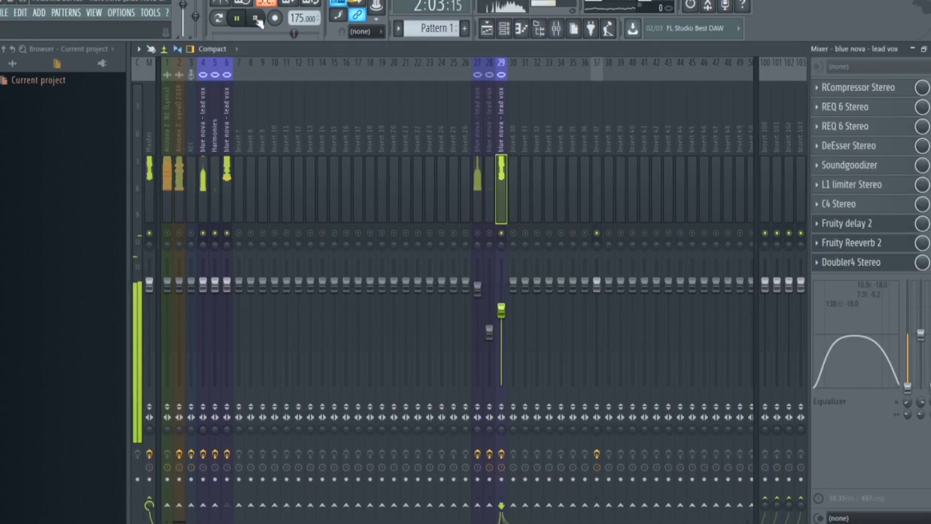
# Stop playback and inspect the Fruity delay 2, Fruity Reeverb 2 and Doubler4 Stereo settings on lead vox track 29.
pyautogui.press('space')
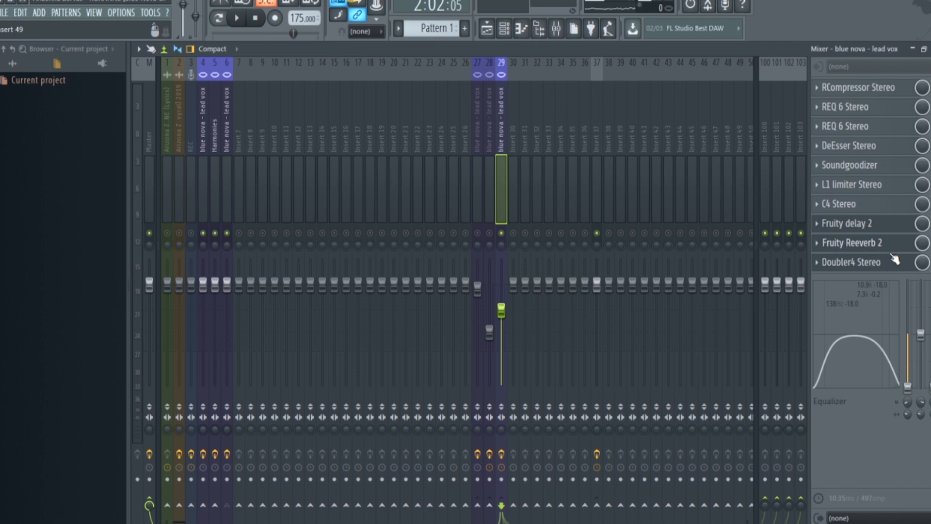
pyautogui.click(890, 230)
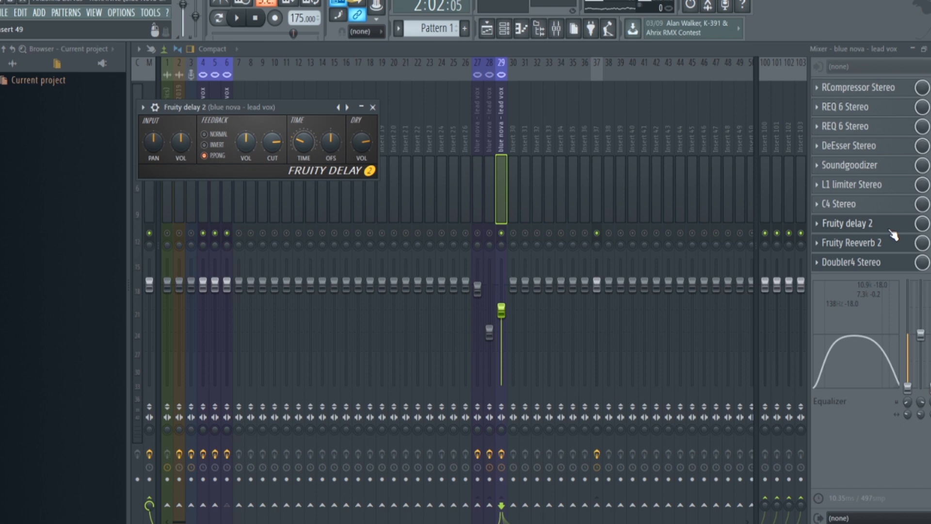
pyautogui.click(896, 244)
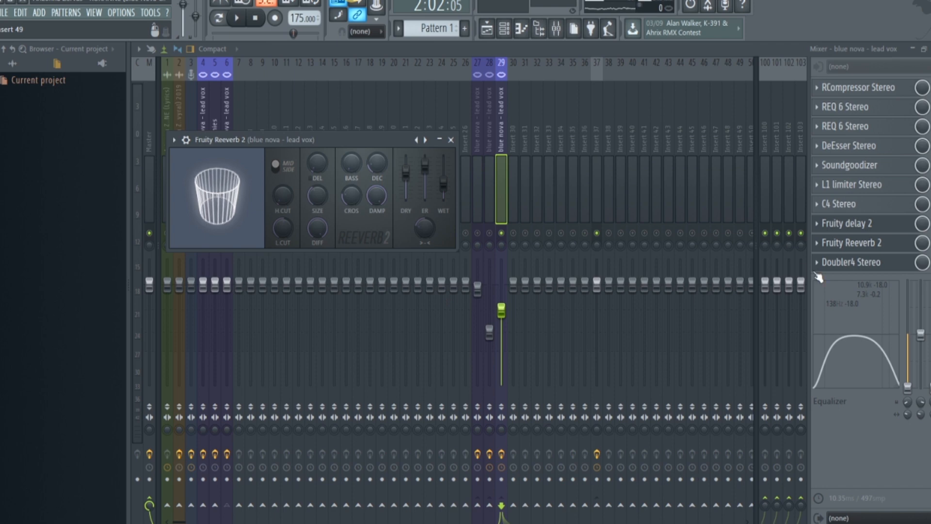
pyautogui.click(854, 263)
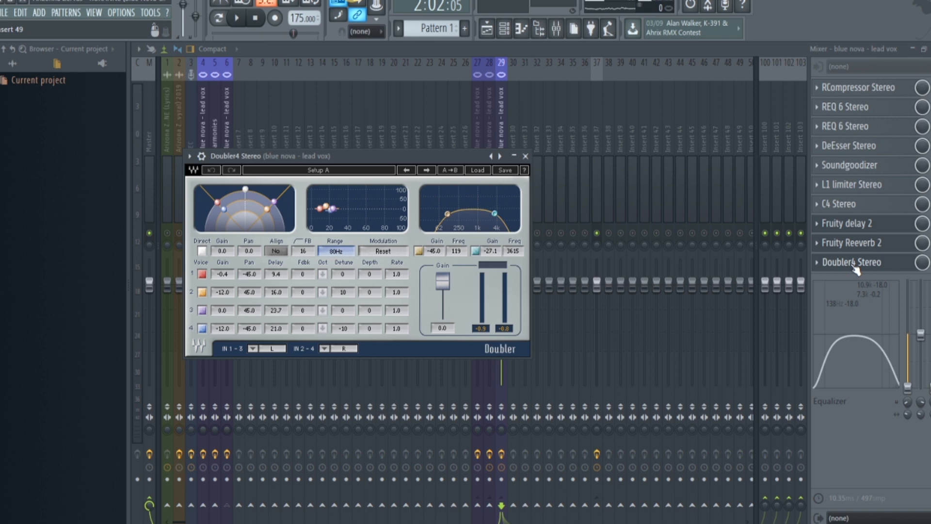
pyautogui.click(526, 156)
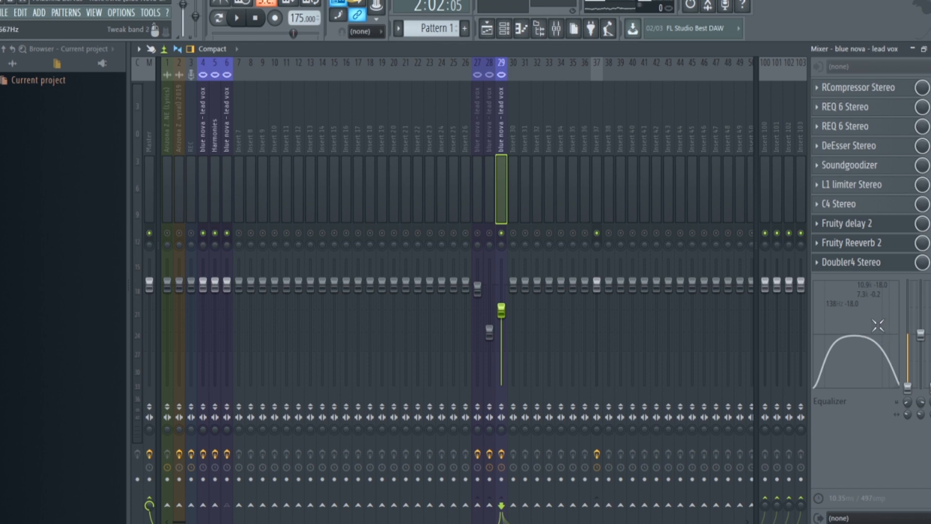
# While playing the song from bar 96, unmute lead vox track 28 and select Harmonies track 5 to view its effects and routing.
pyautogui.click(239, 20)
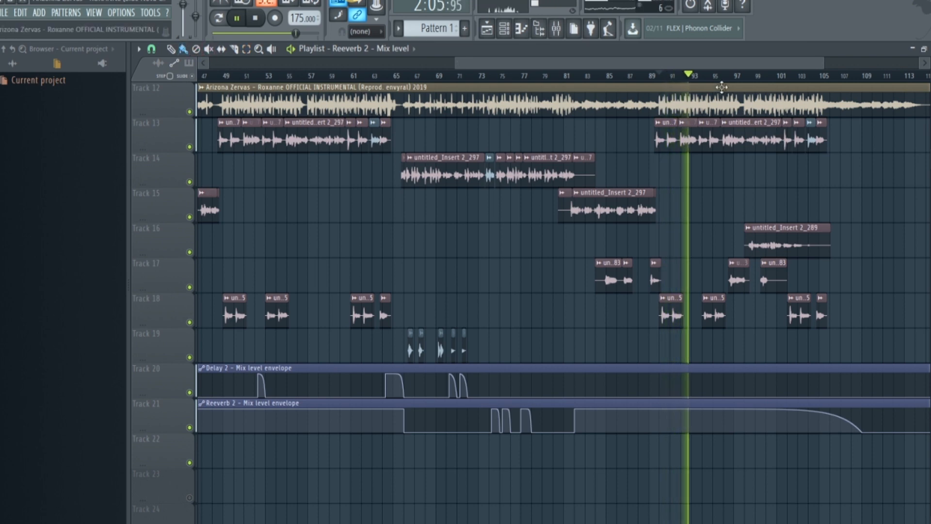
pyautogui.click(731, 78)
pyautogui.click(726, 78)
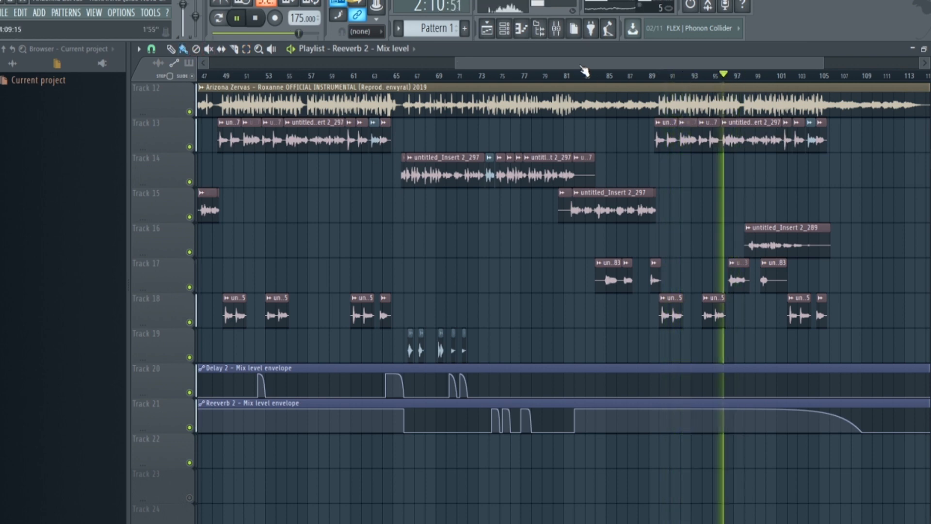
pyautogui.click(556, 29)
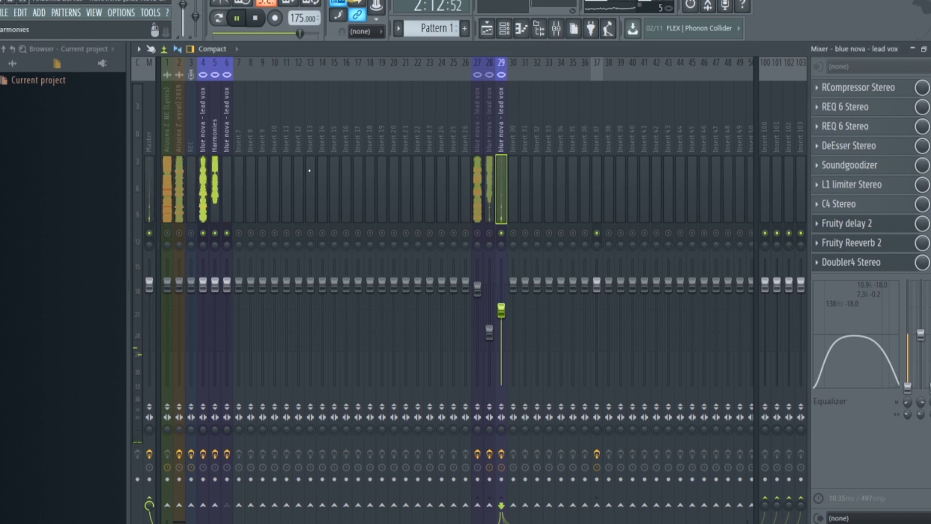
pyautogui.click(215, 189)
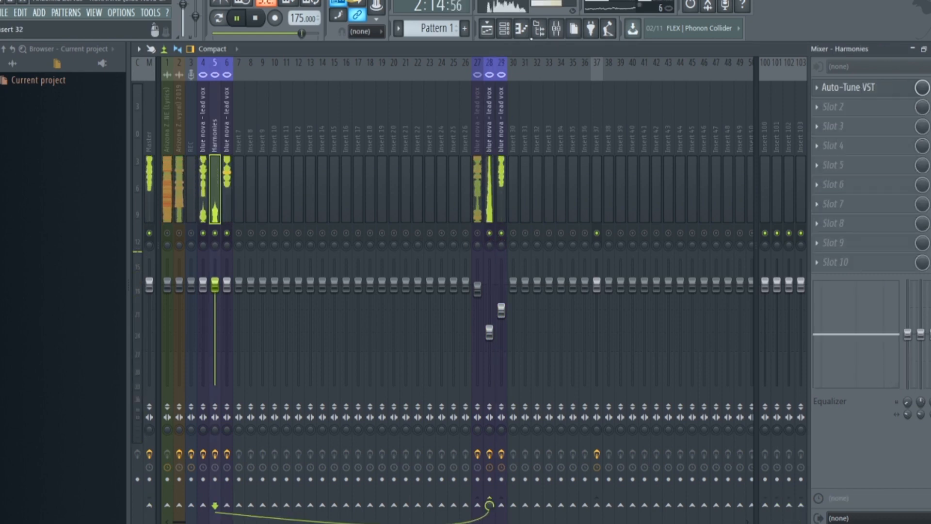
# Move playback to bar 99 in the playlist, listen briefly, and stop.
pyautogui.click(486, 29)
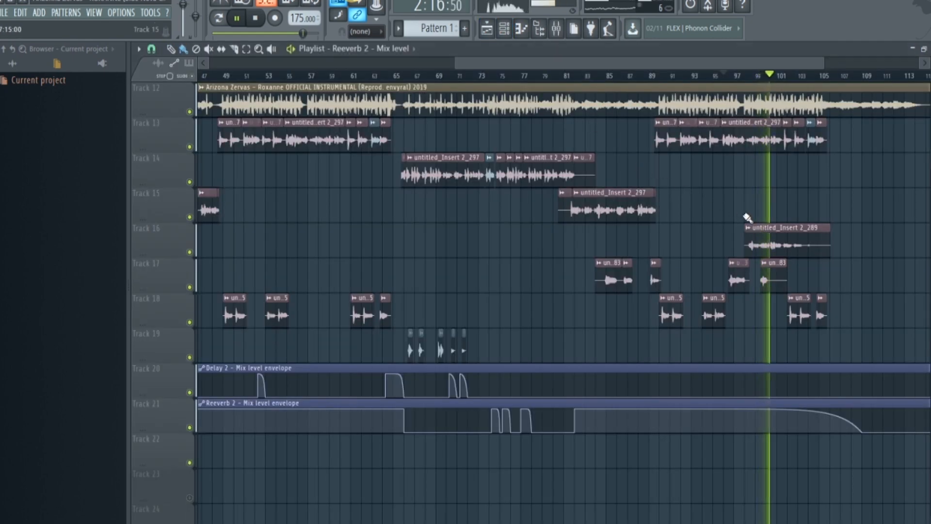
pyautogui.click(758, 78)
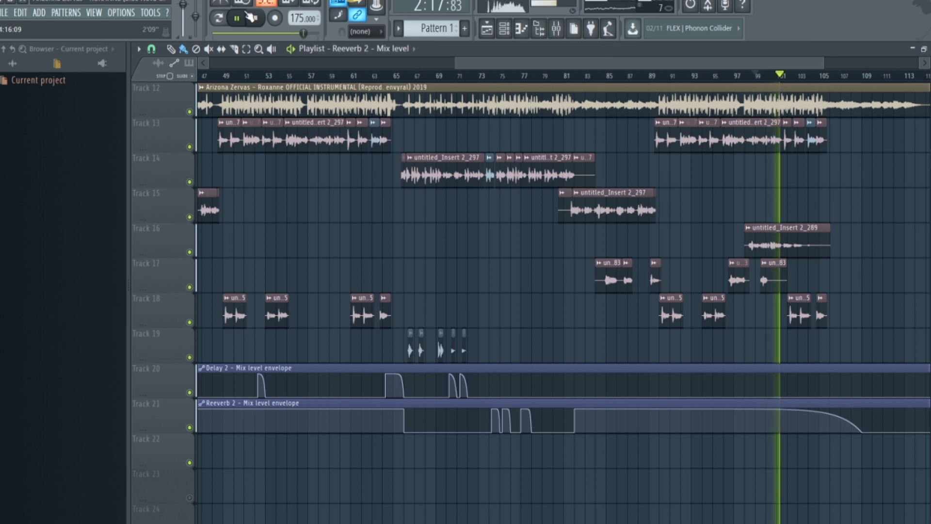
pyautogui.press('space')
# Unmute lead vox track 27 and the instrumental on track 2 in the mixer.
pyautogui.click(557, 37)
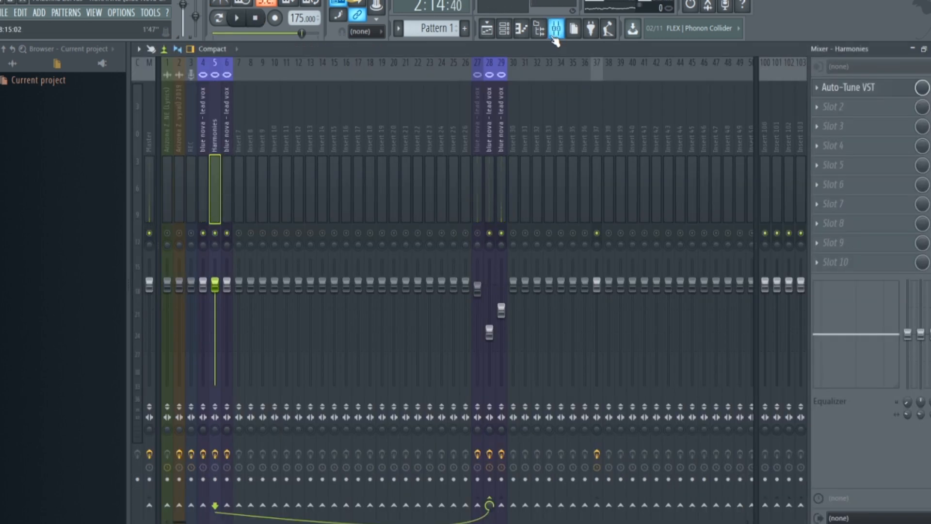
pyautogui.click(478, 233)
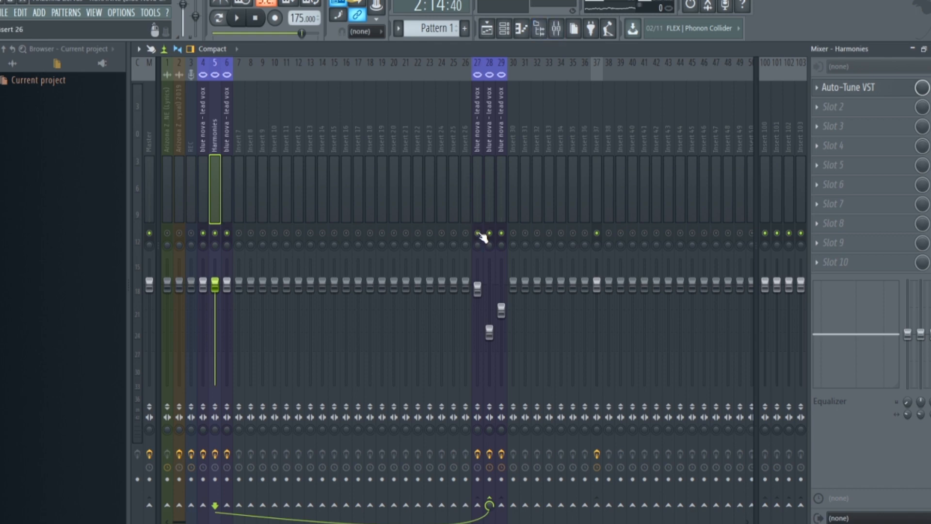
pyautogui.click(178, 233)
# Inspect the Master track's Fruity Convolver, iZotope Ozone 5 Imager and iZotope Ozone 5 Maximizer settings one after another.
pyautogui.click(150, 139)
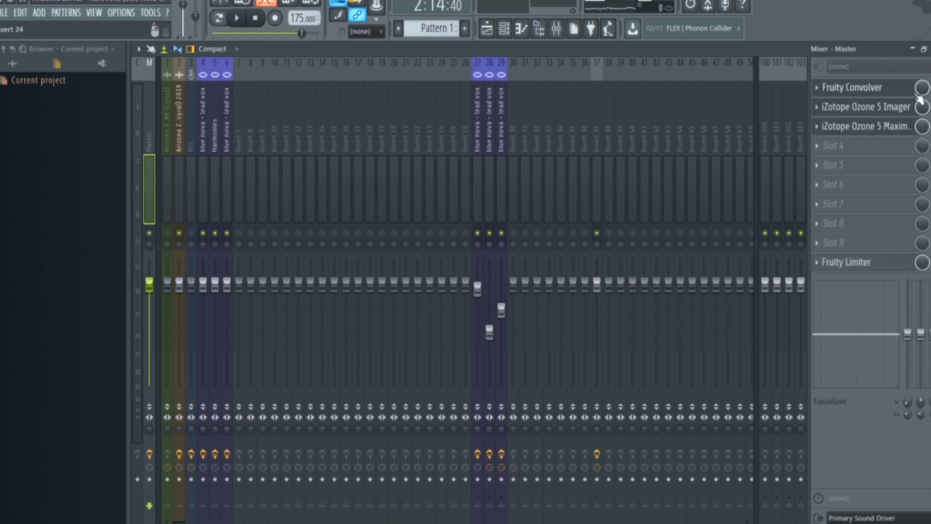
pyautogui.click(885, 88)
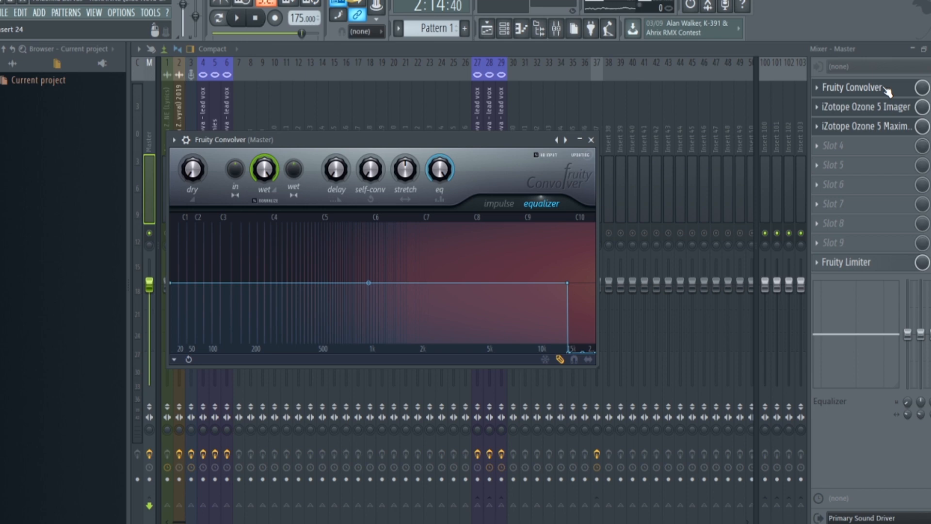
pyautogui.click(868, 88)
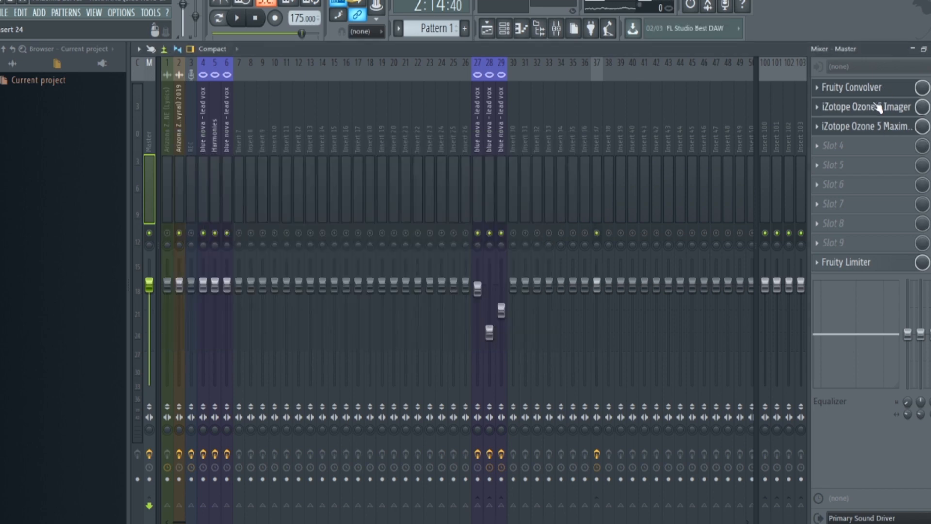
pyautogui.click(911, 113)
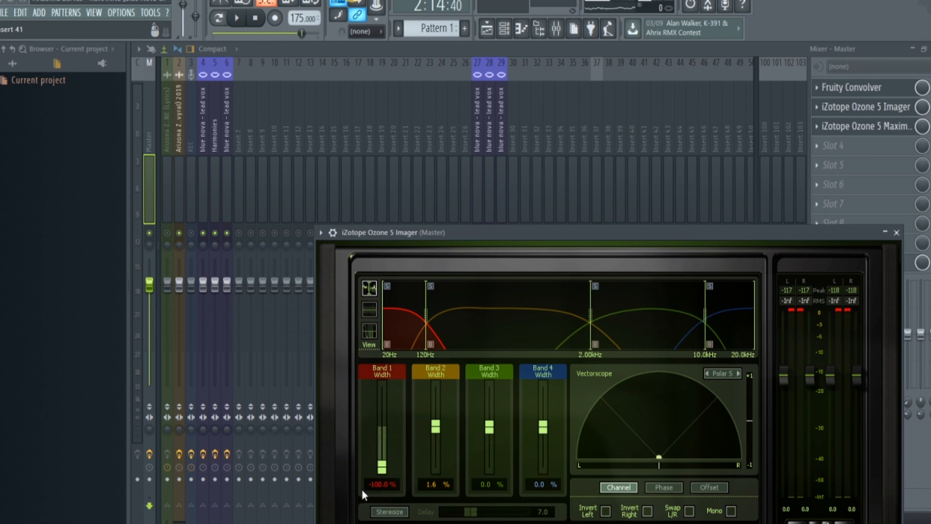
pyautogui.press('Escape')
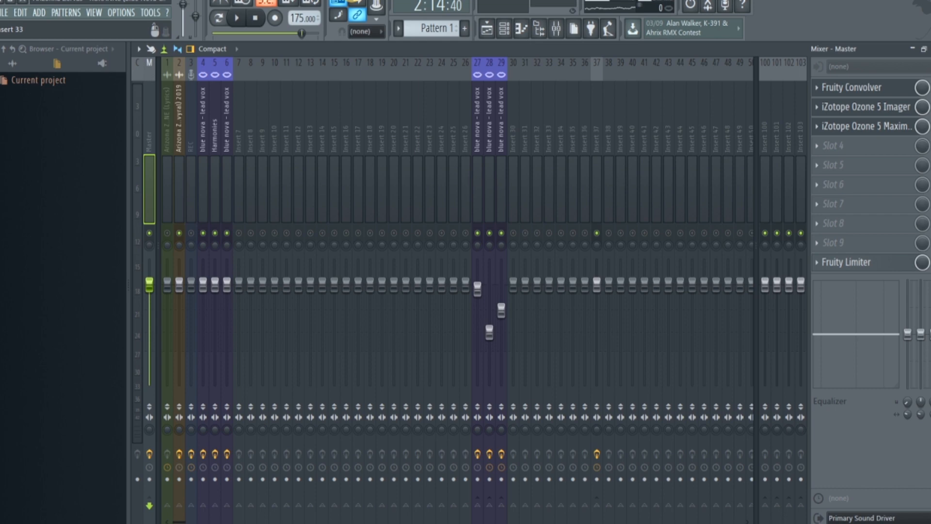
pyautogui.click(906, 127)
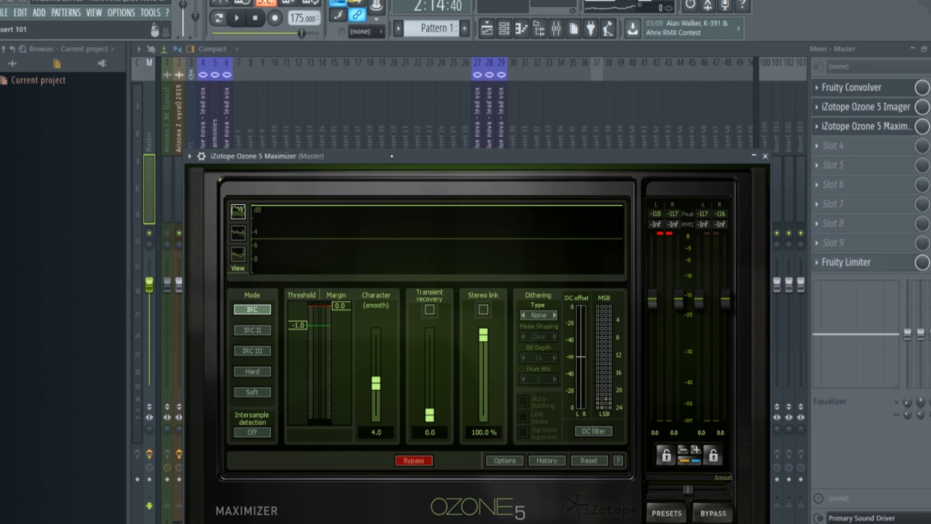
pyautogui.click(394, 51)
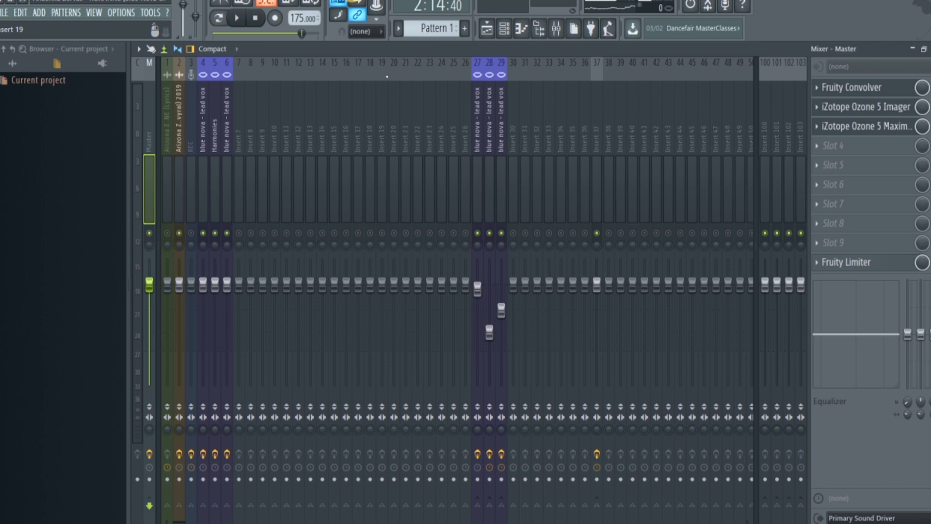
# Play the full mix with the instrumental from bar 99, follow it in the playlist, and stop playback.
pyautogui.click(237, 17)
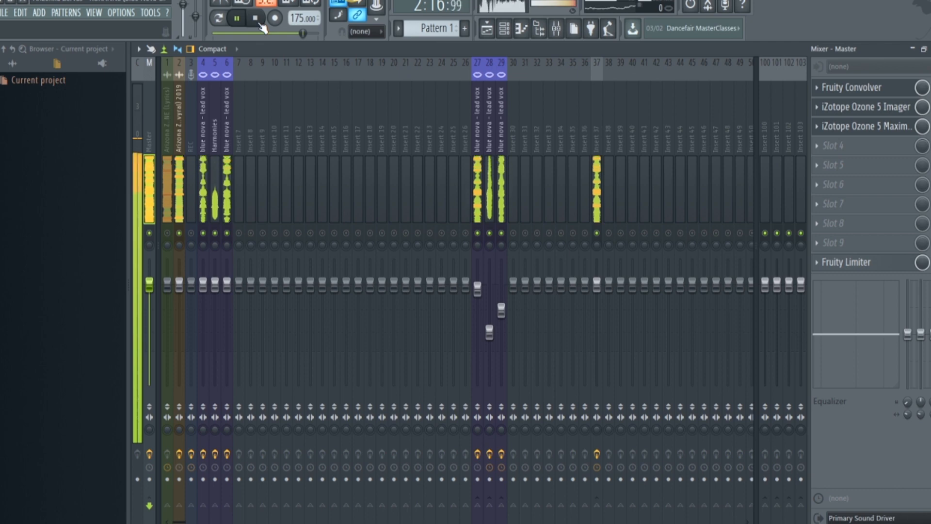
pyautogui.click(486, 30)
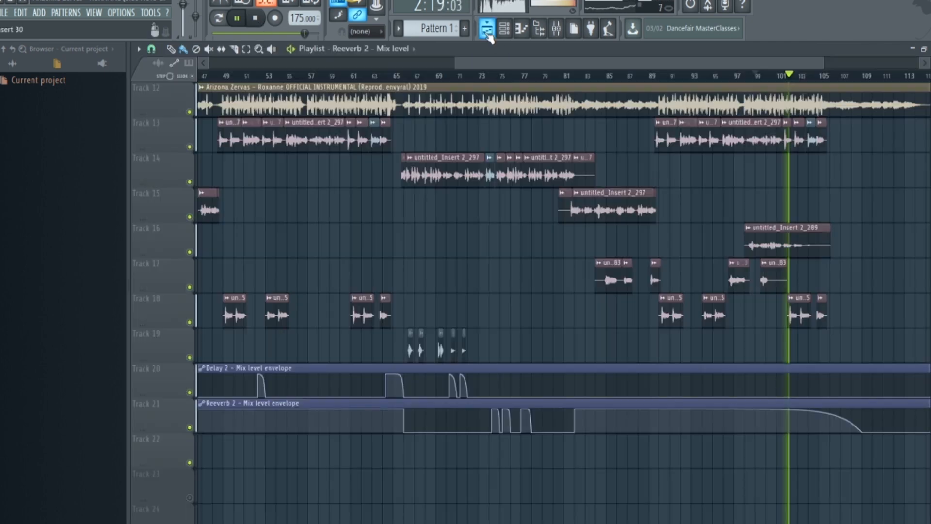
pyautogui.click(256, 19)
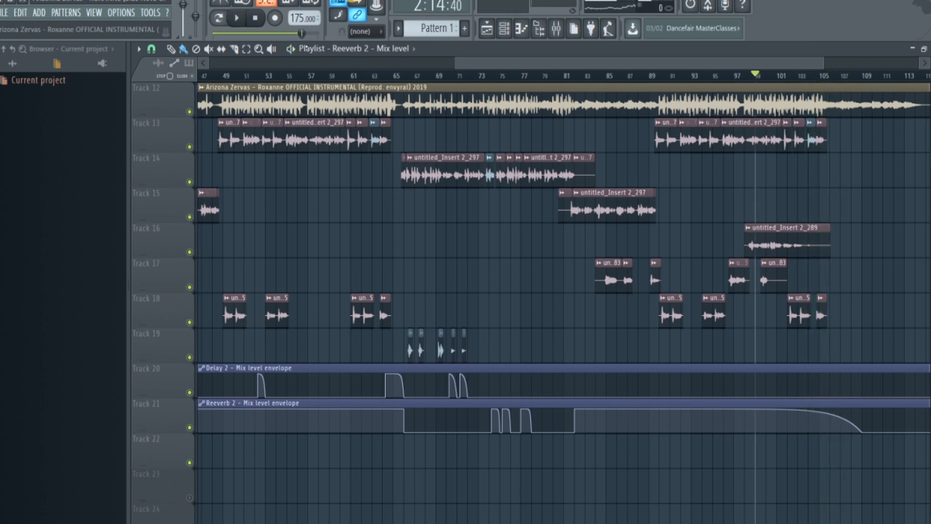